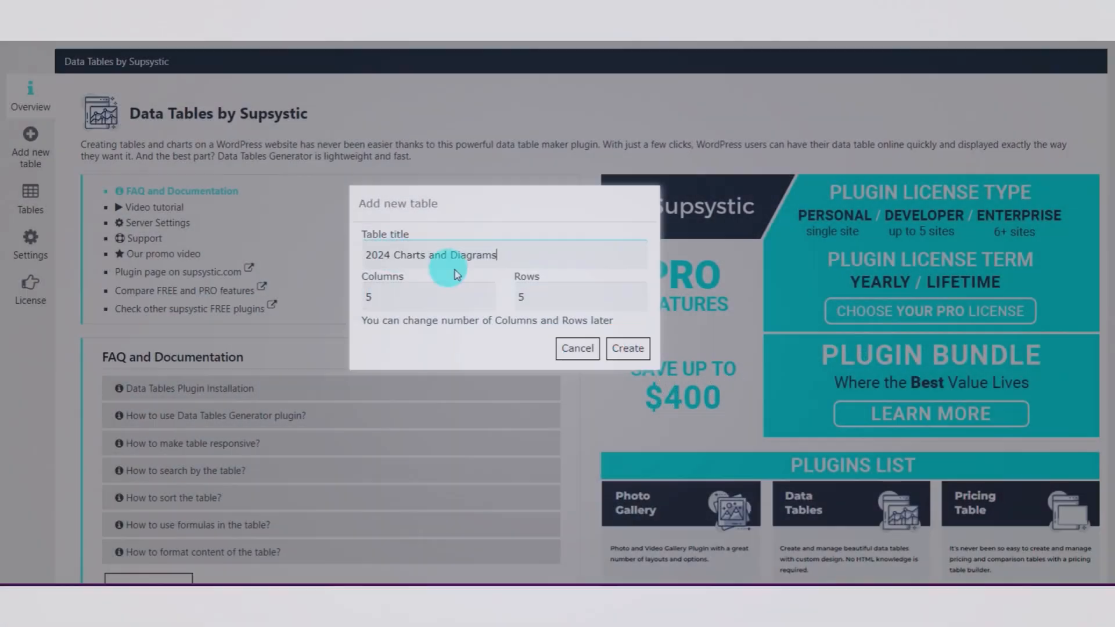
# Step: Create a new table titled "2024 Charts and Diagrams" with 5 columns and 5 rows
pyautogui.click(518, 251)
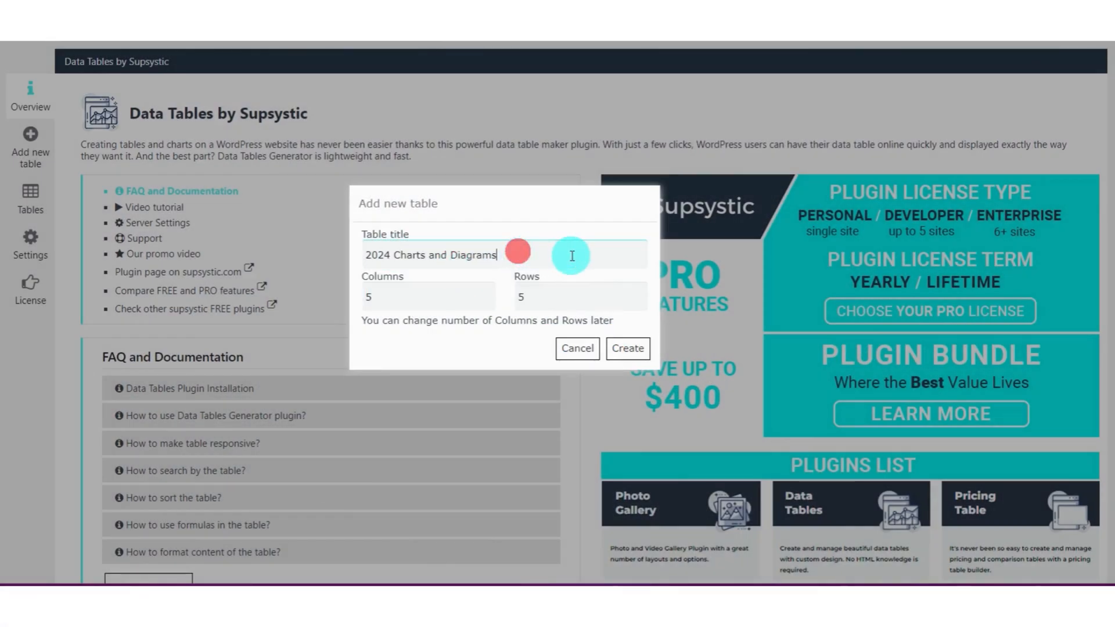
pyautogui.click(638, 352)
# Step: Start a table import from the list of saved tables and look through the sales data of the "2024 Search, Sorting and Pagination" table
pyautogui.click(30, 200)
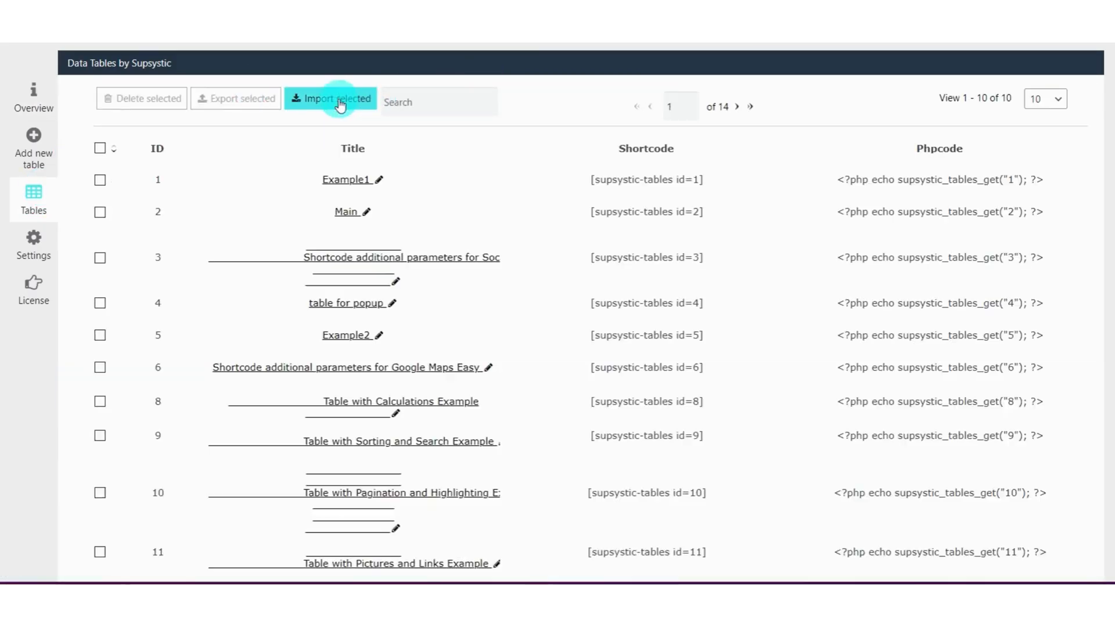
pyautogui.click(343, 104)
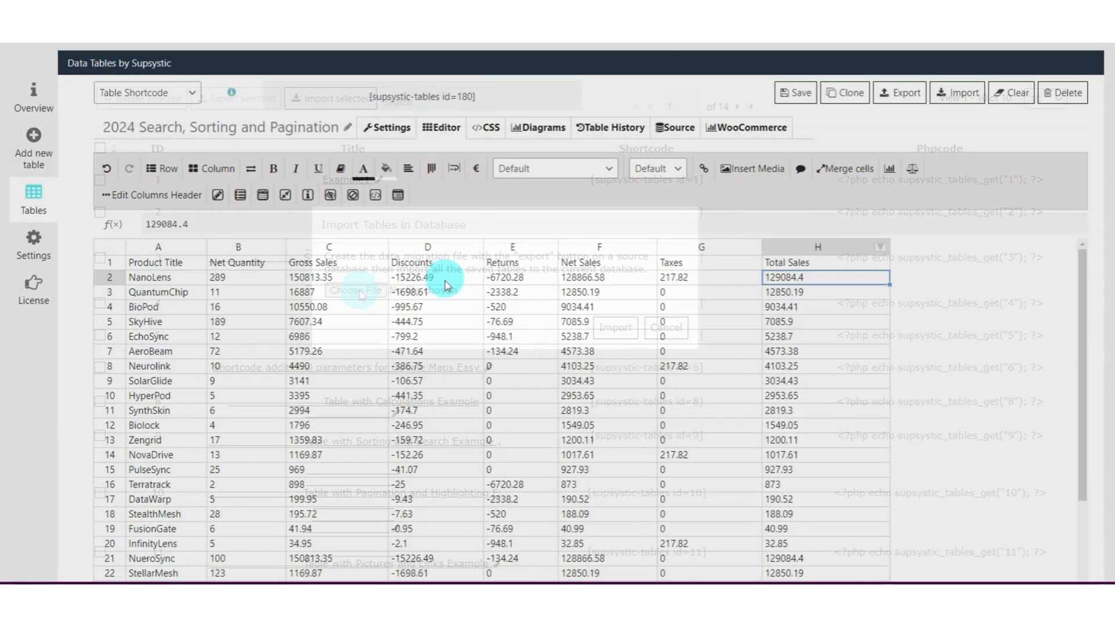
pyautogui.scroll(-3, 448, 216)
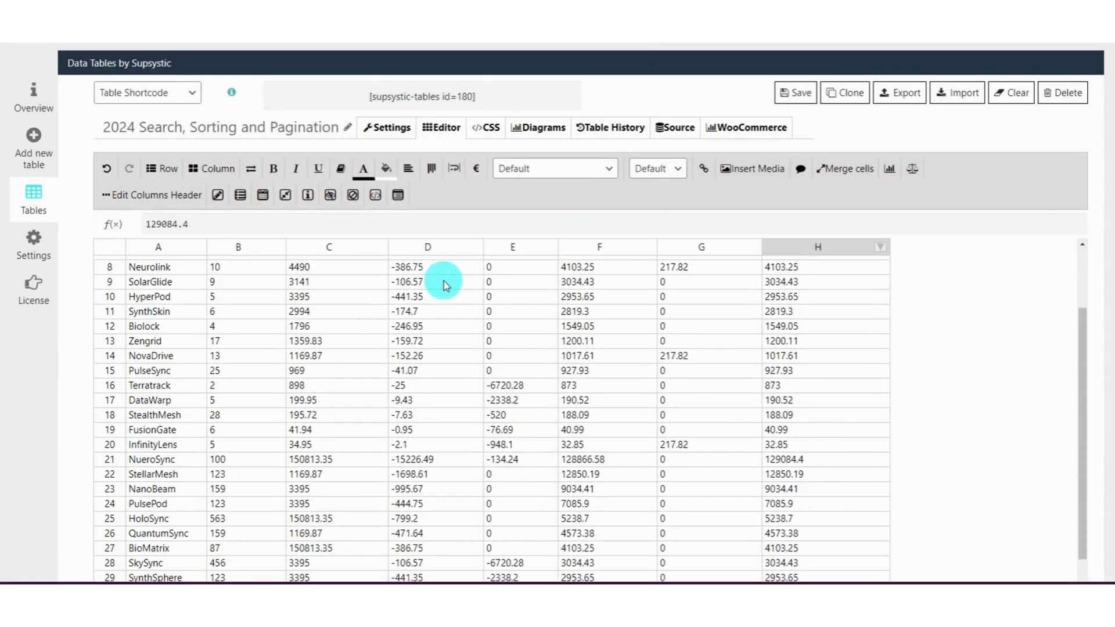
pyautogui.scroll(3, 444, 216)
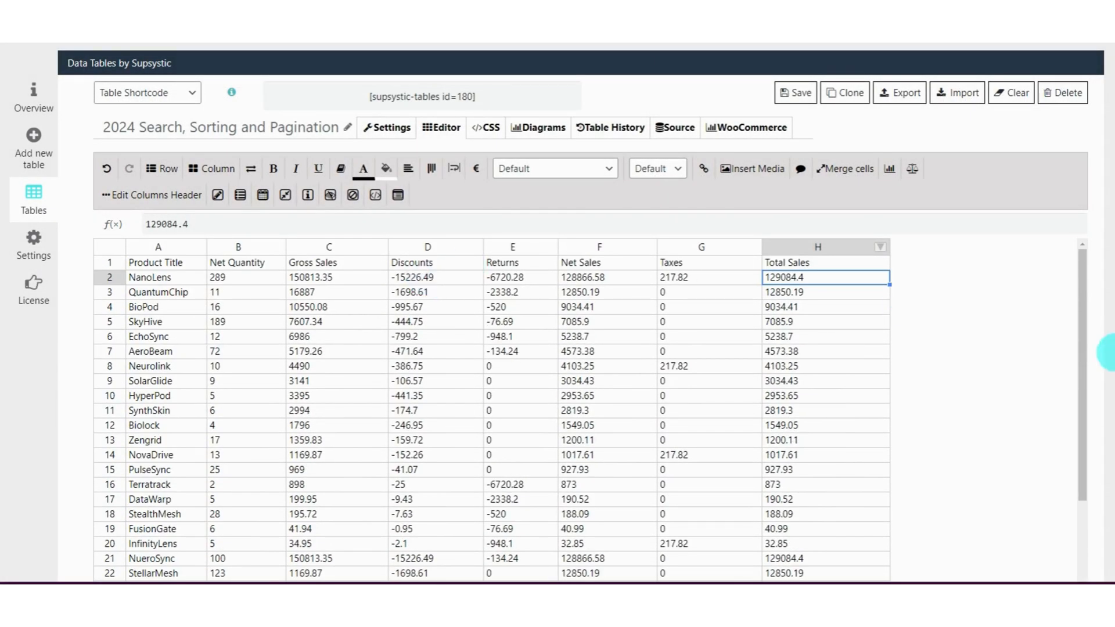
pyautogui.scroll(-2, 1109, 314)
pyautogui.scroll(2, 1106, 360)
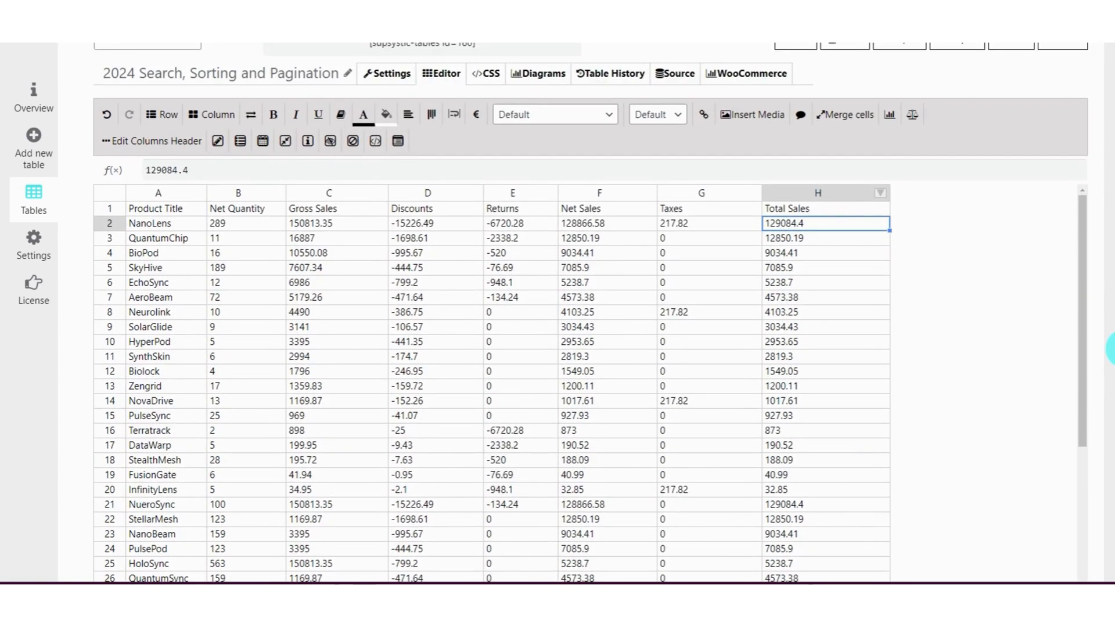
# Step: Make the header cells from Product Title to Total Sales bold and give them a light purple background
pyautogui.moveTo(154, 227); pyautogui.dragTo(803, 232)
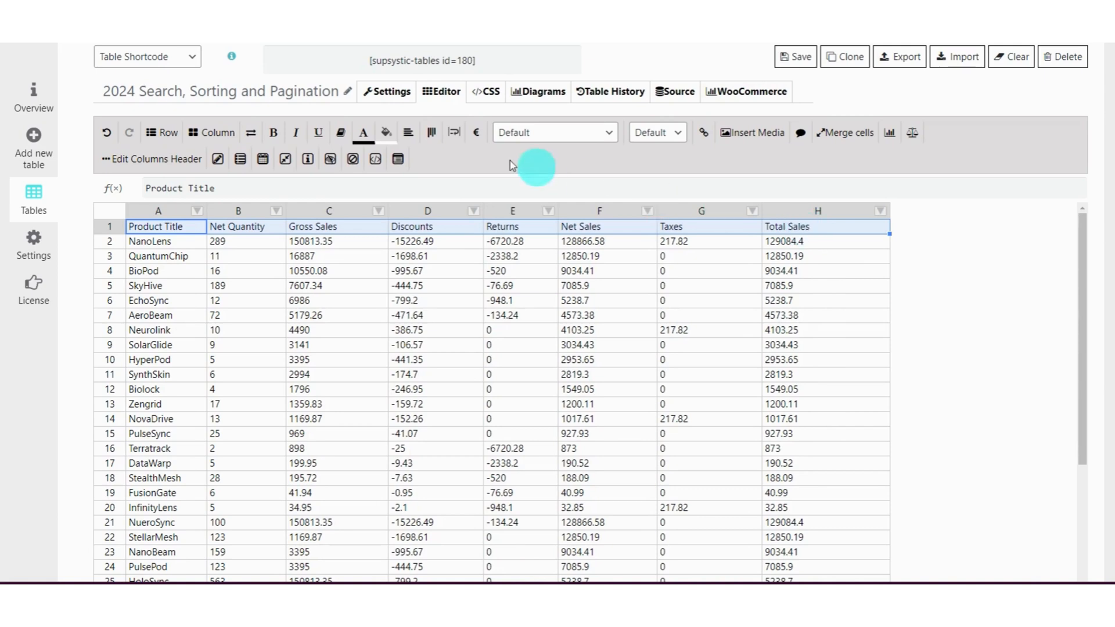
pyautogui.click(274, 133)
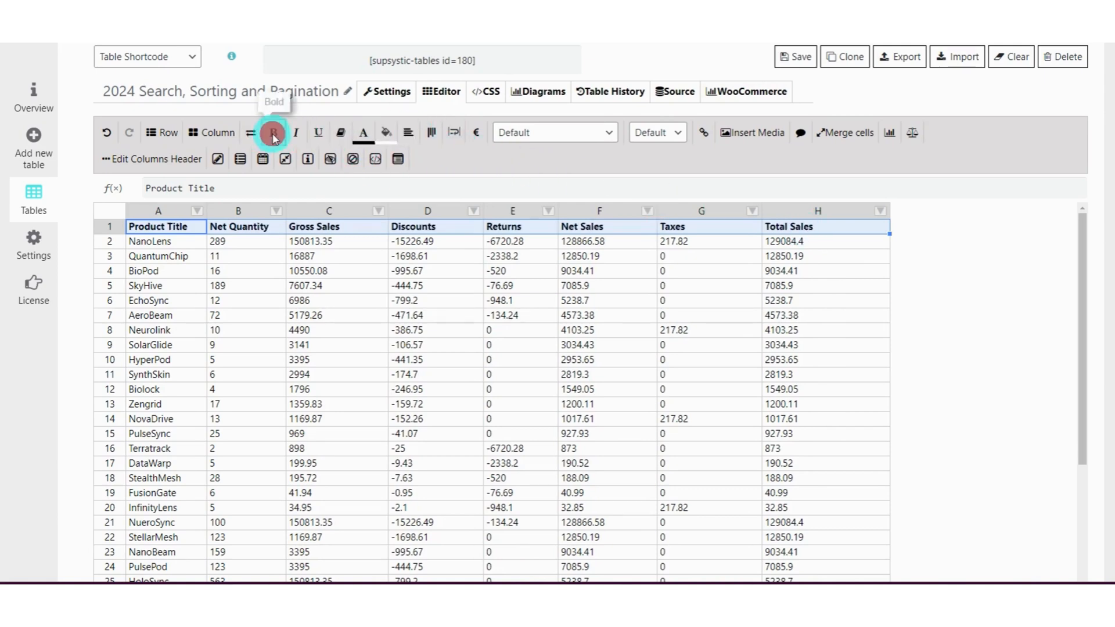
pyautogui.click(382, 145)
pyautogui.click(392, 176)
# Step: Enable Fixed Table Layout and Compact Table in the table's appearance settings and load the preview
pyautogui.click(392, 96)
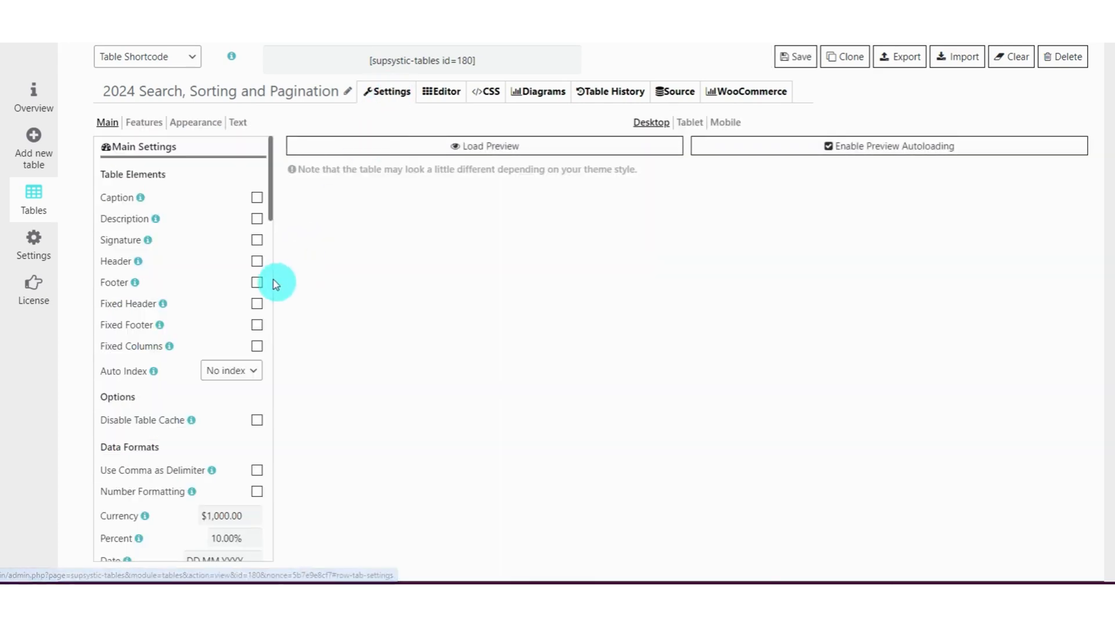
pyautogui.click(196, 122)
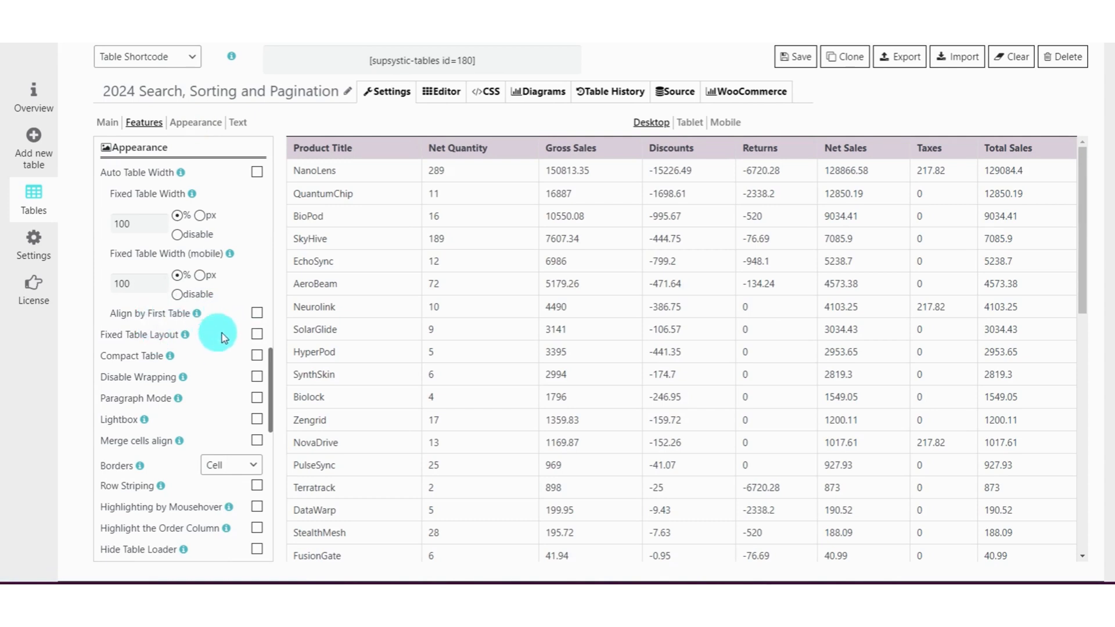
pyautogui.click(257, 334)
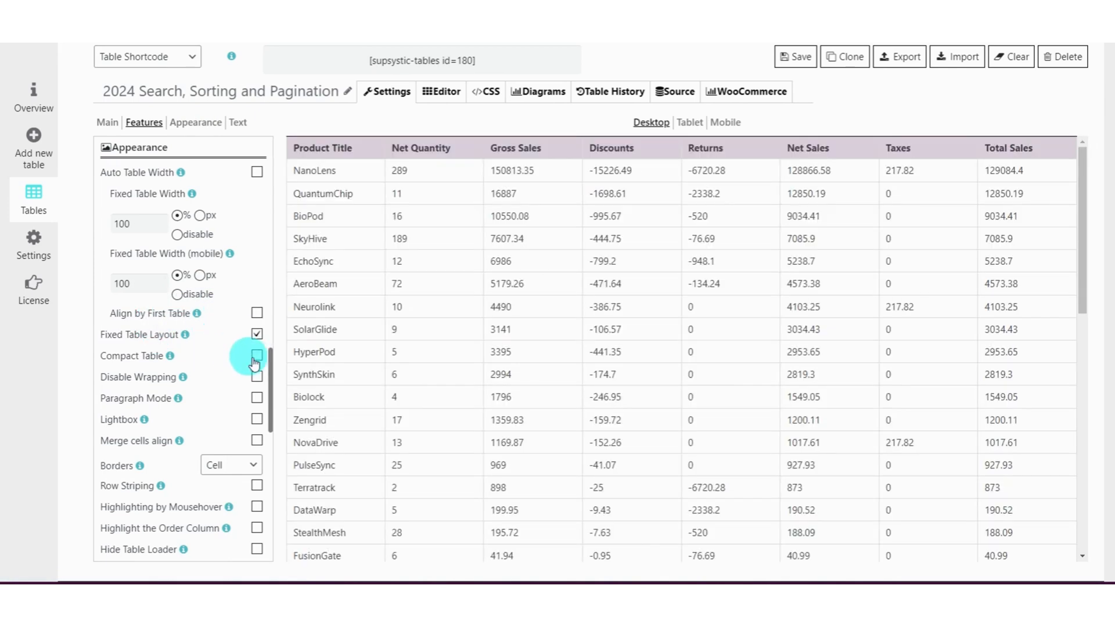
pyautogui.click(257, 356)
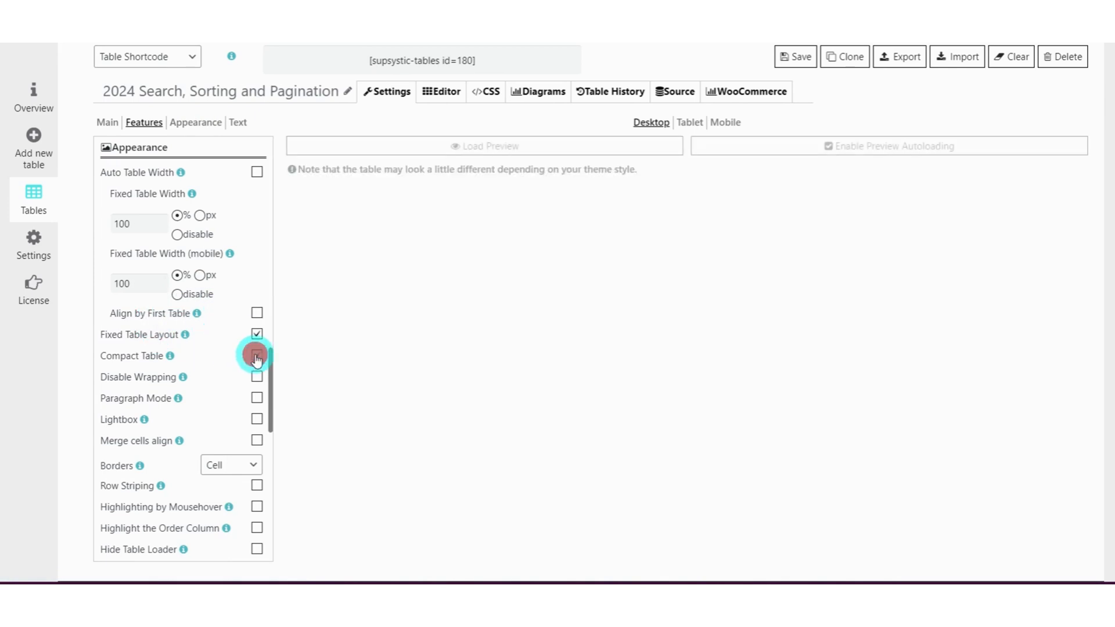
pyautogui.click(524, 147)
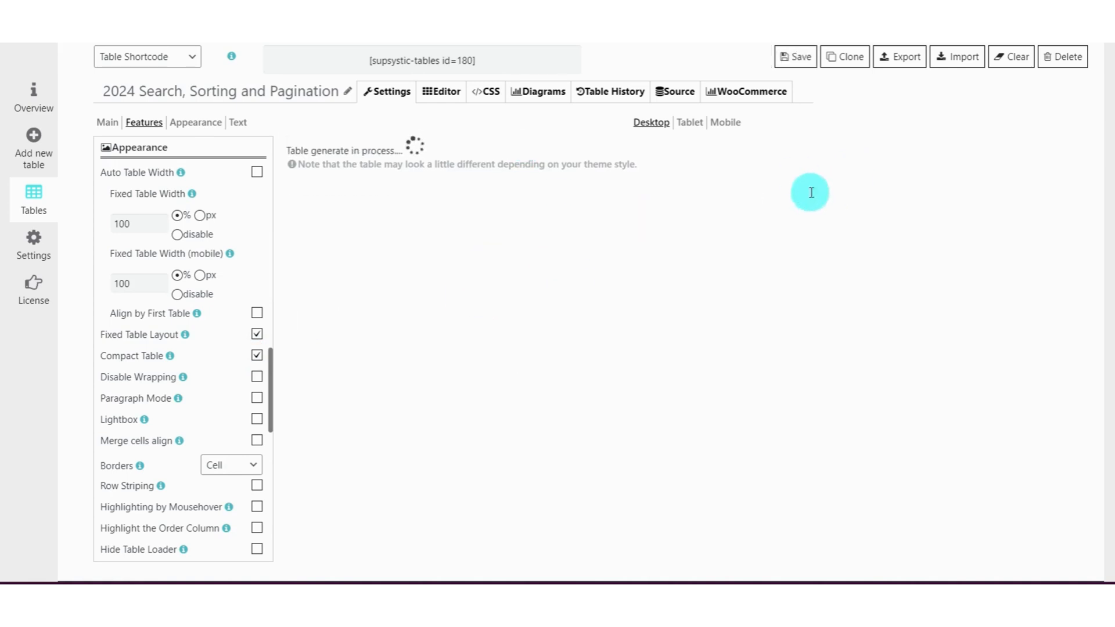
# Step: Check the table preview in the Tablet and Mobile layouts and return to the Desktop layout
pyautogui.click(689, 122)
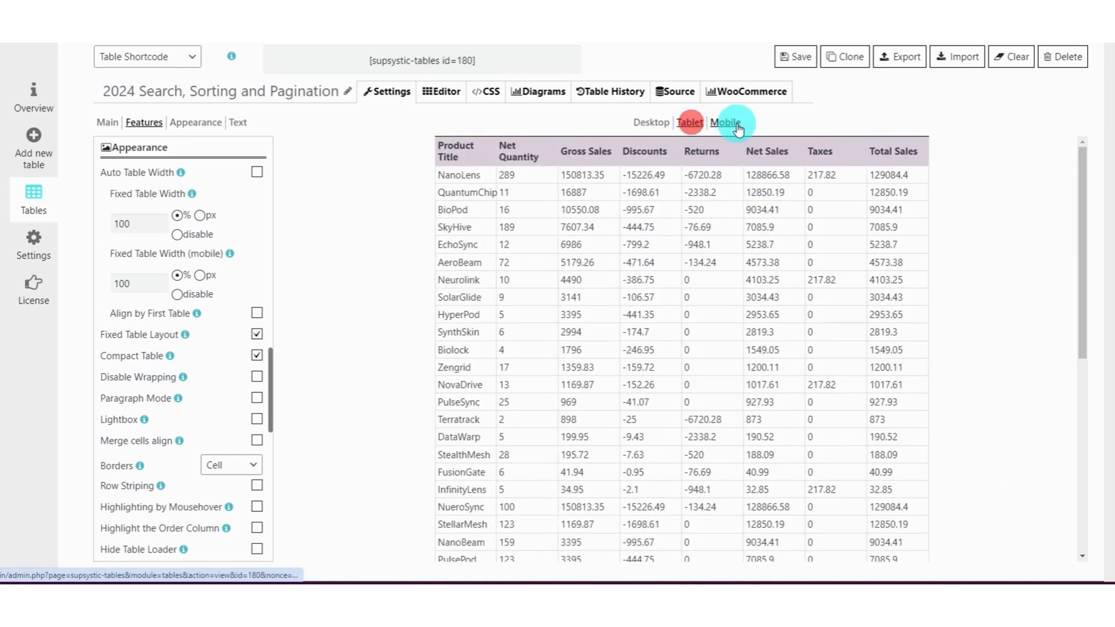
pyautogui.click(737, 130)
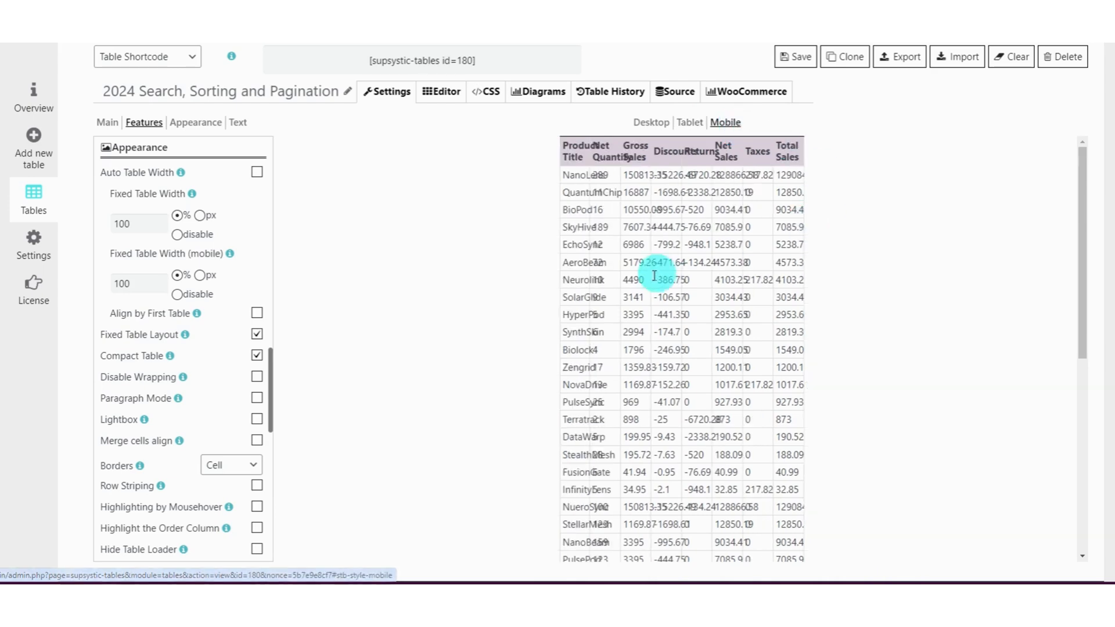
pyautogui.click(655, 127)
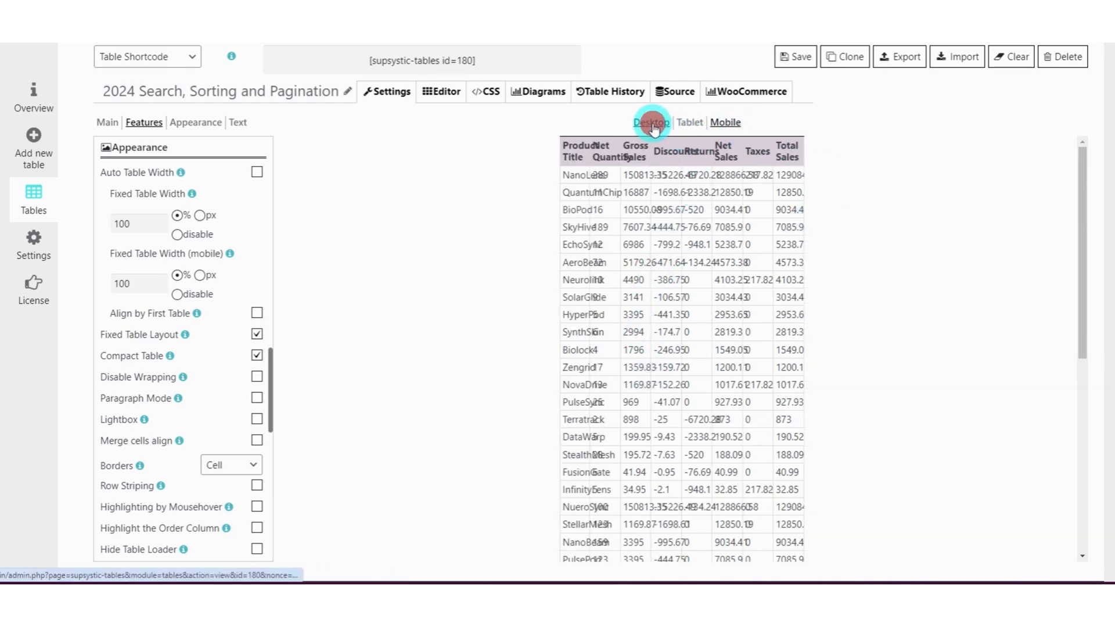
# Step: Enable Disable Wrapping and Row Striping in the table's appearance settings and reload the preview
pyautogui.scroll(-1, 236, 256)
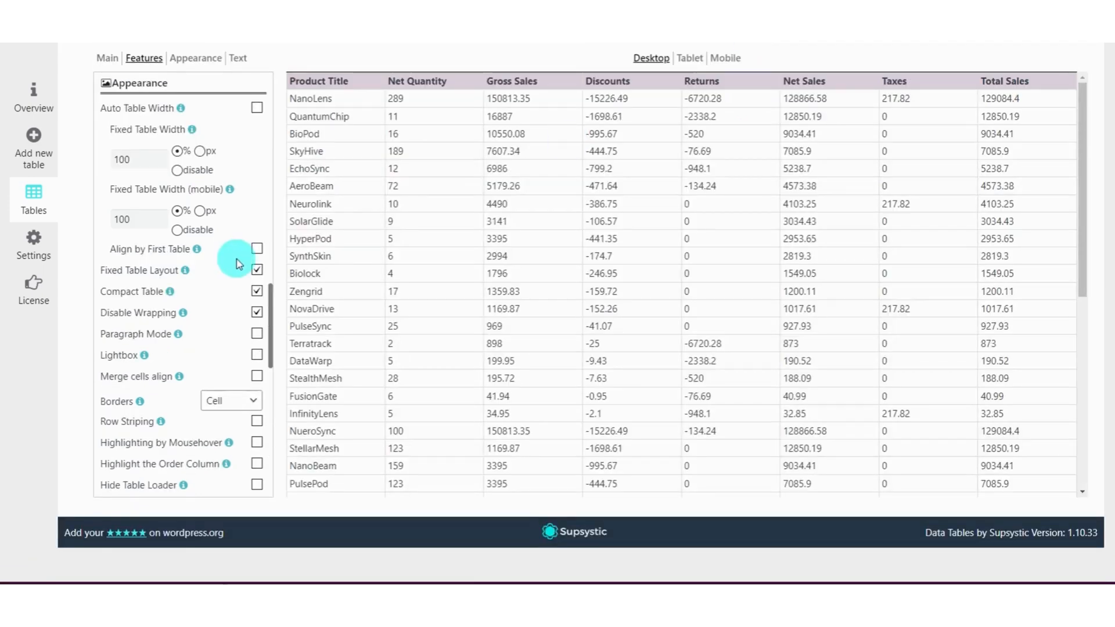
pyautogui.scroll(2, 232, 342)
pyautogui.scroll(-4, 233, 340)
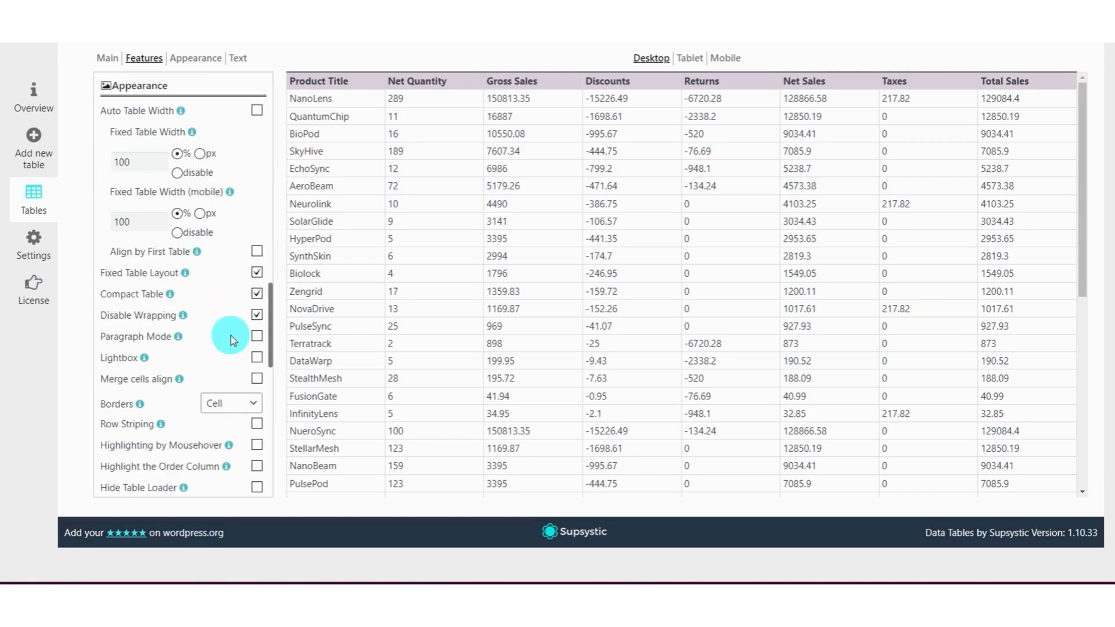
pyautogui.scroll(1, 179, 267)
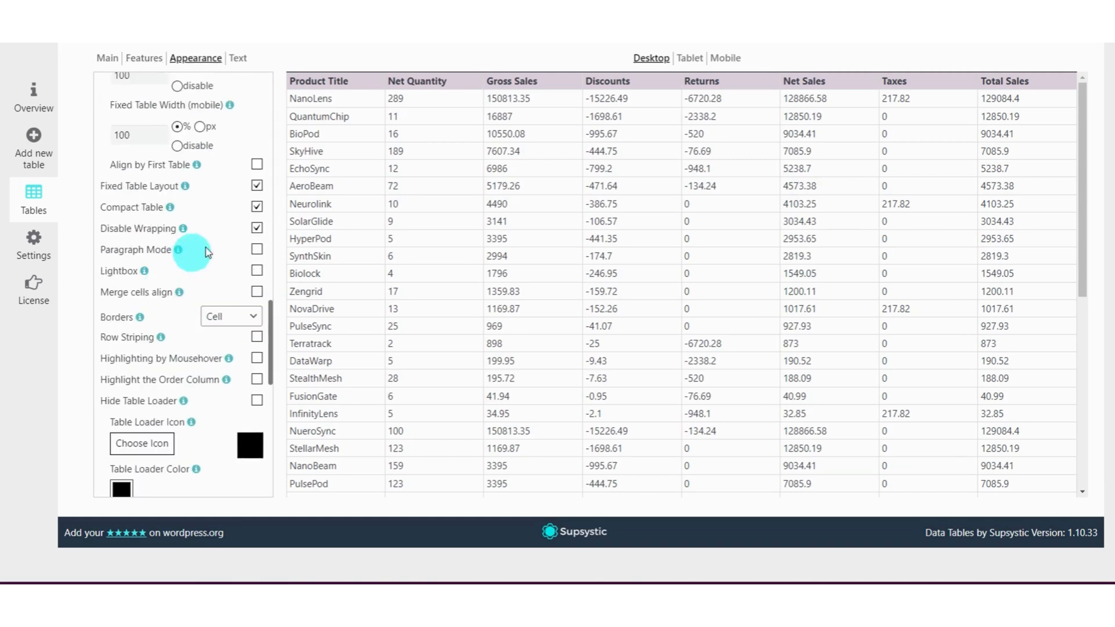
pyautogui.click(256, 339)
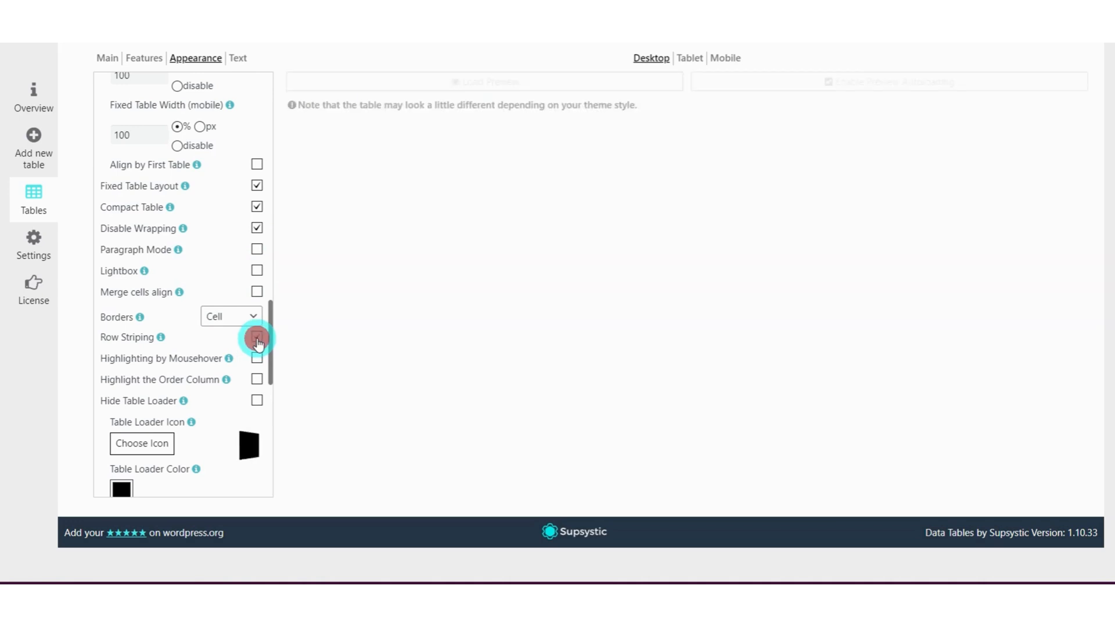
pyautogui.click(511, 87)
pyautogui.scroll(1, 478, 273)
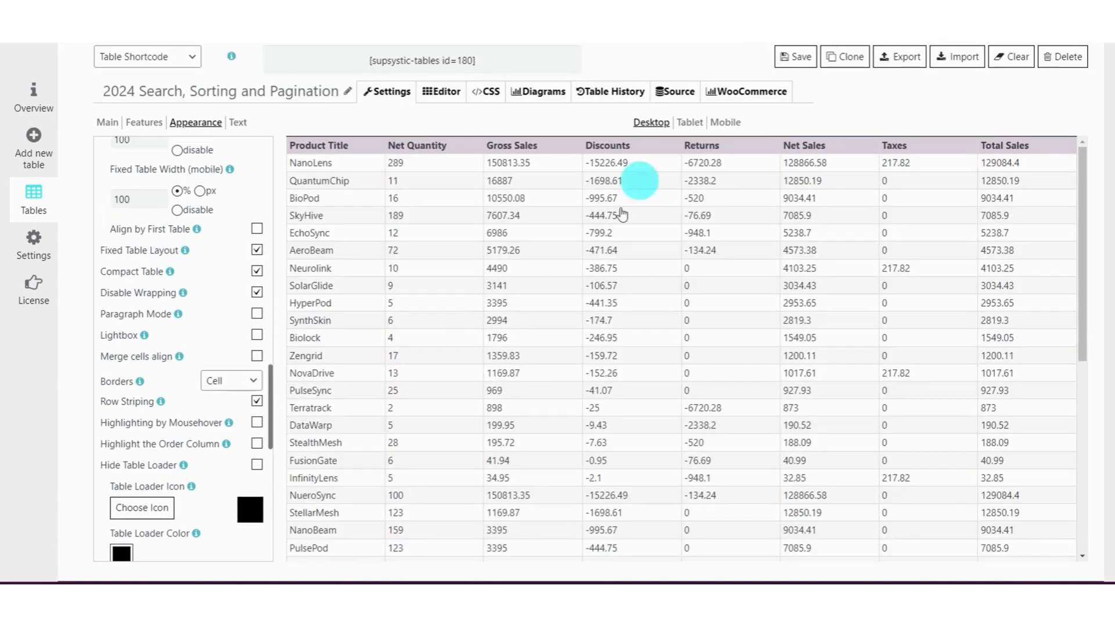
# Step: Enable Sorting in ascending order on column 1 and check the order of the rows in the reloaded preview
pyautogui.click(145, 124)
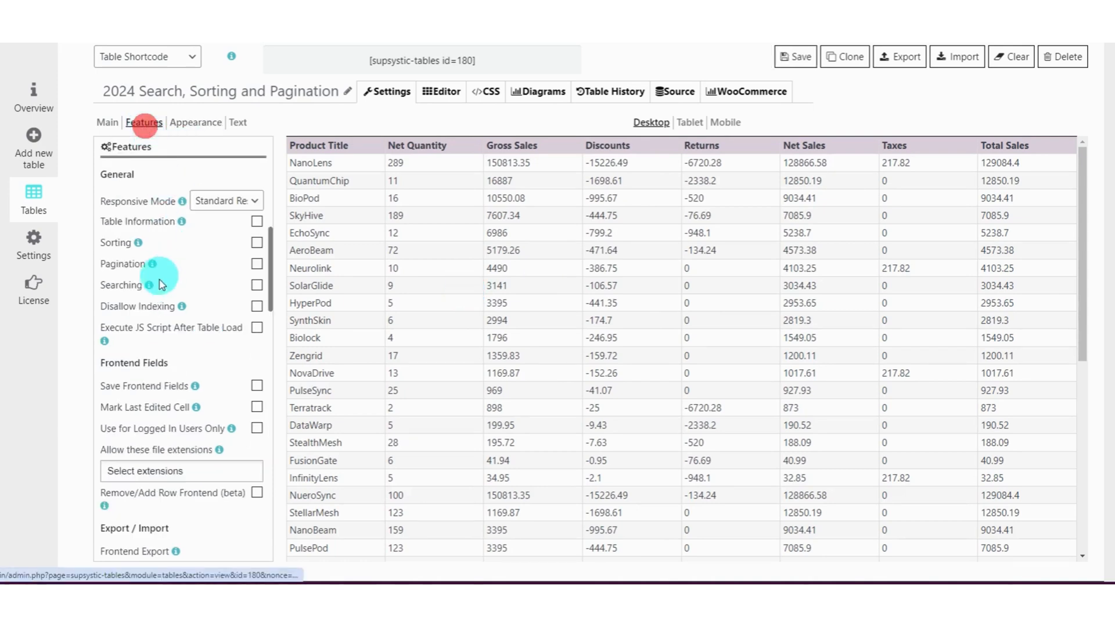
pyautogui.click(257, 247)
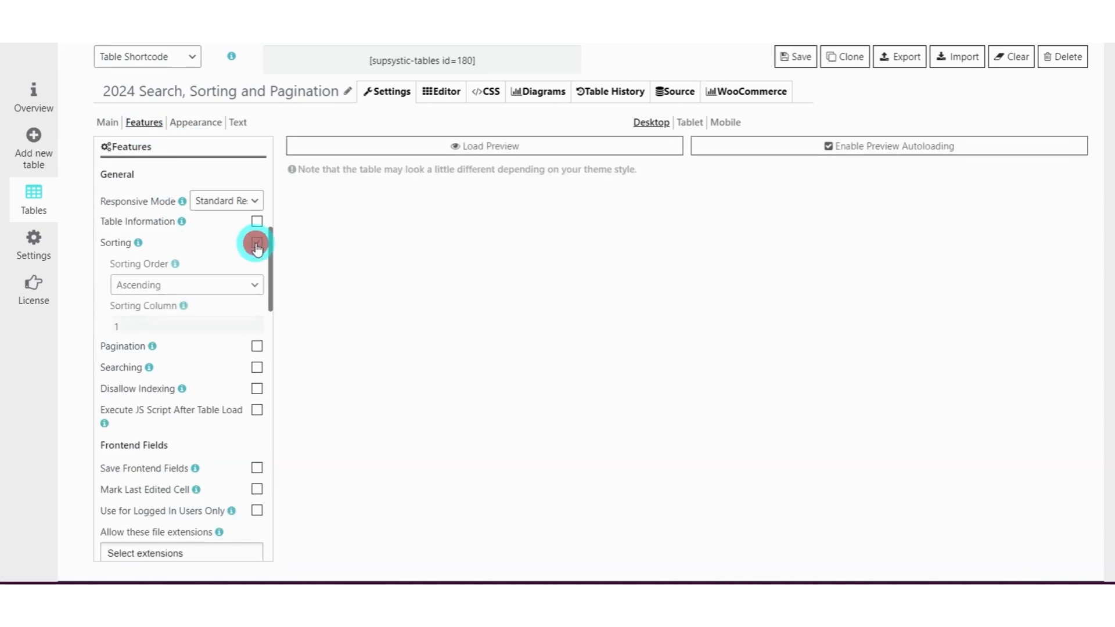
pyautogui.click(387, 146)
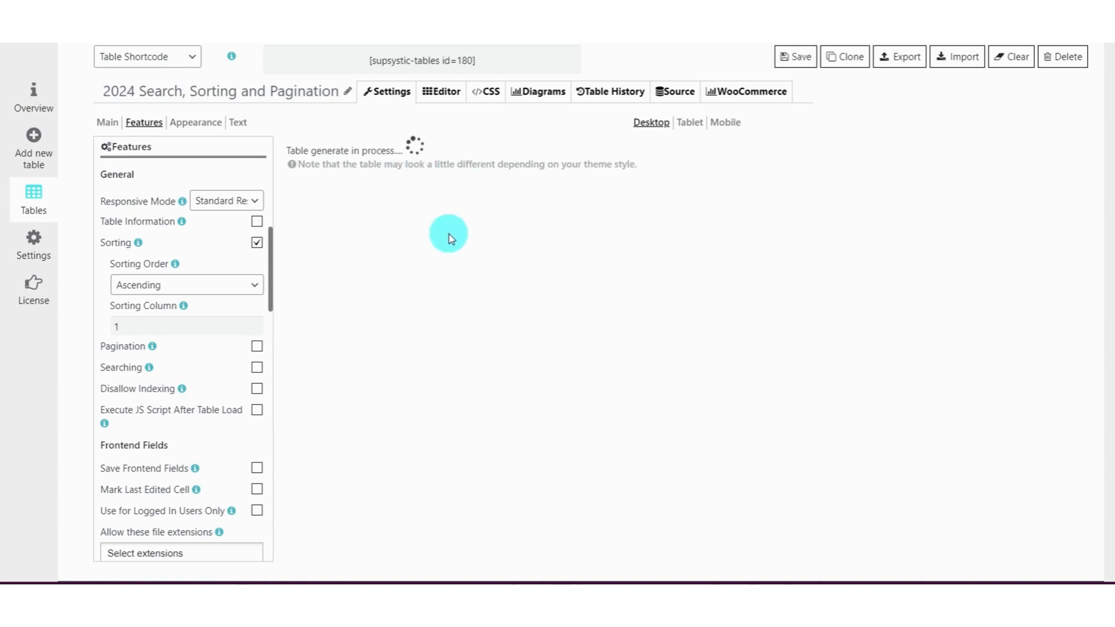
pyautogui.scroll(1, 366, 189)
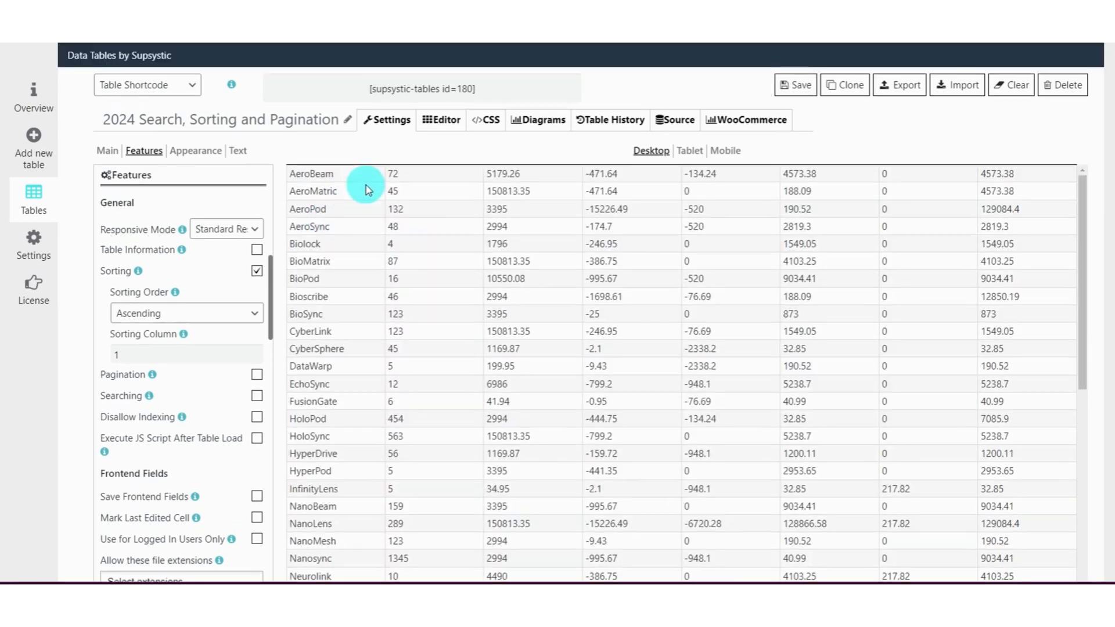
pyautogui.scroll(-8, 365, 186)
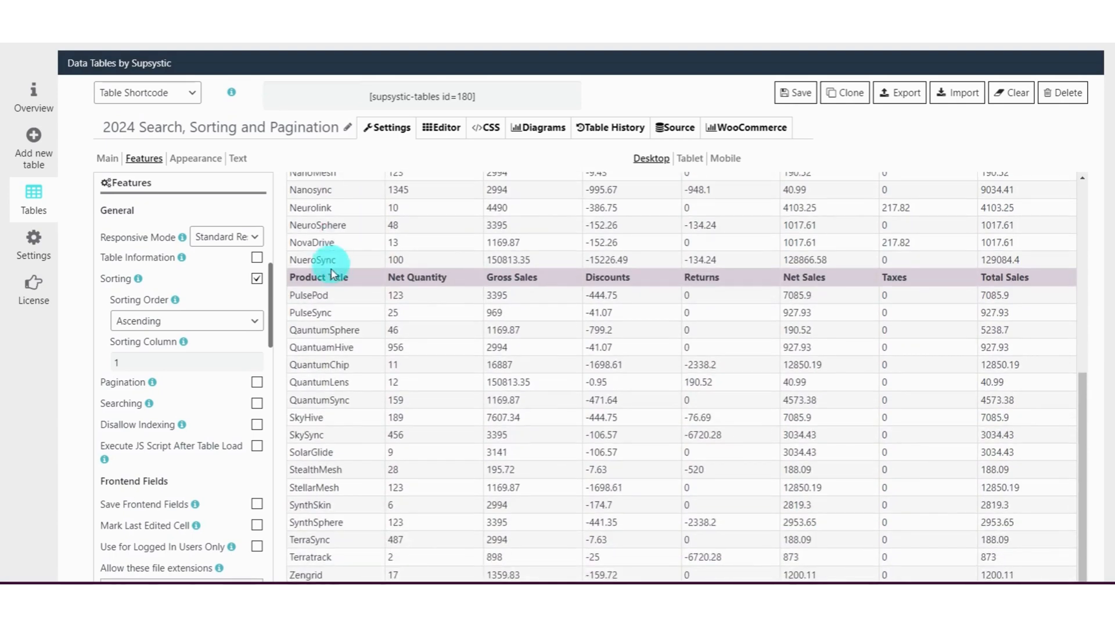
# Step: Enable Header with 1 header row and Fixed Header, and reload the preview with ascending sorting on column 1
pyautogui.scroll(-2, 562, 283)
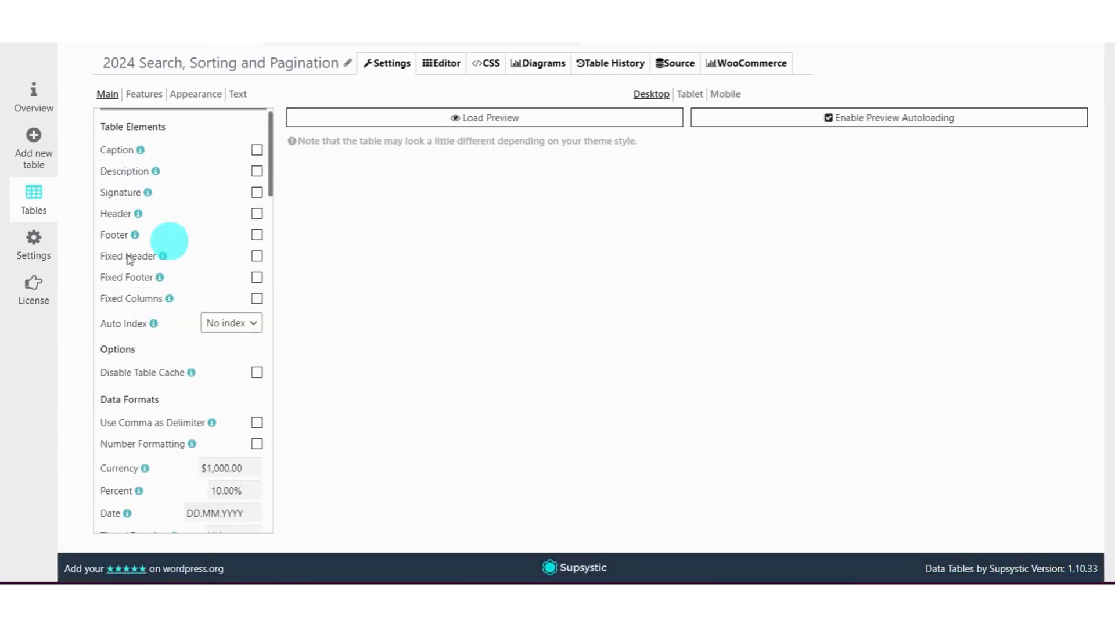
pyautogui.click(256, 255)
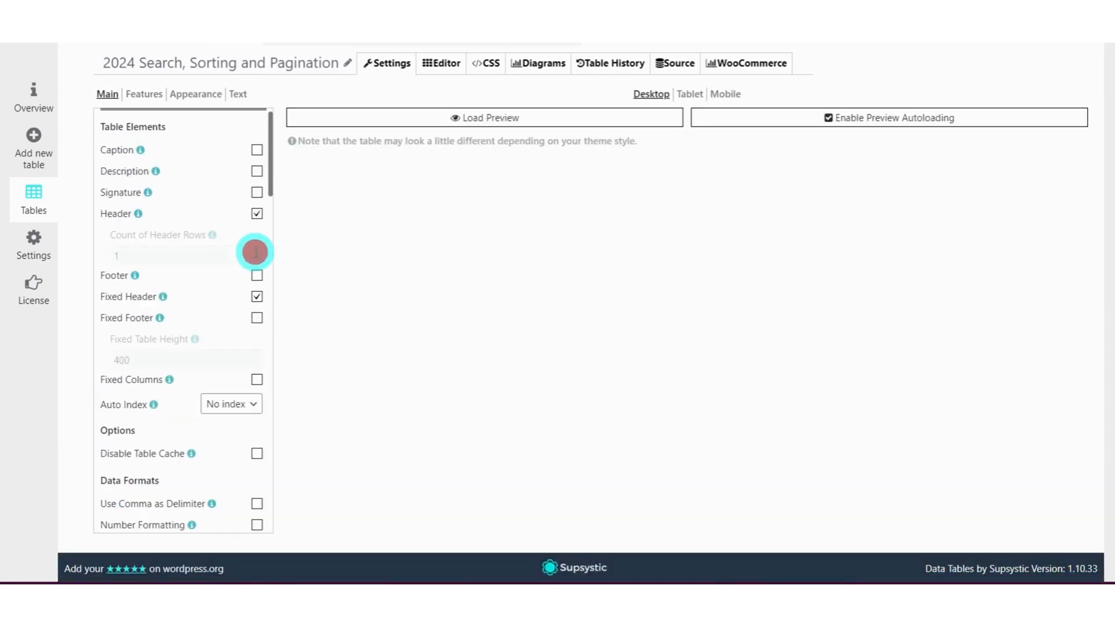
pyautogui.click(456, 119)
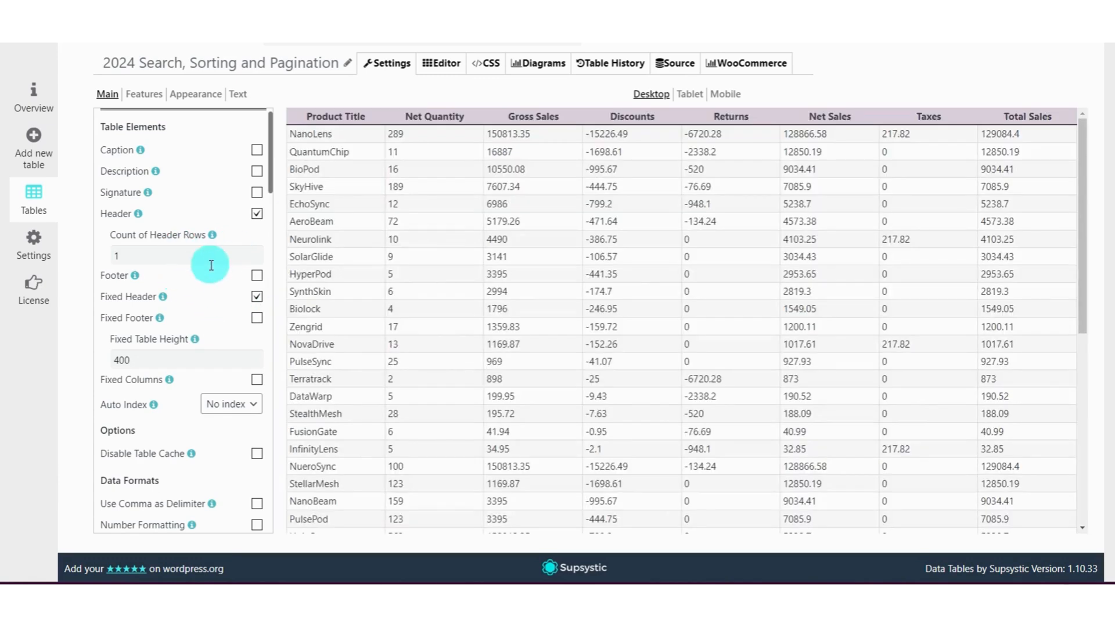
pyautogui.scroll(-2, 210, 265)
pyautogui.click(456, 119)
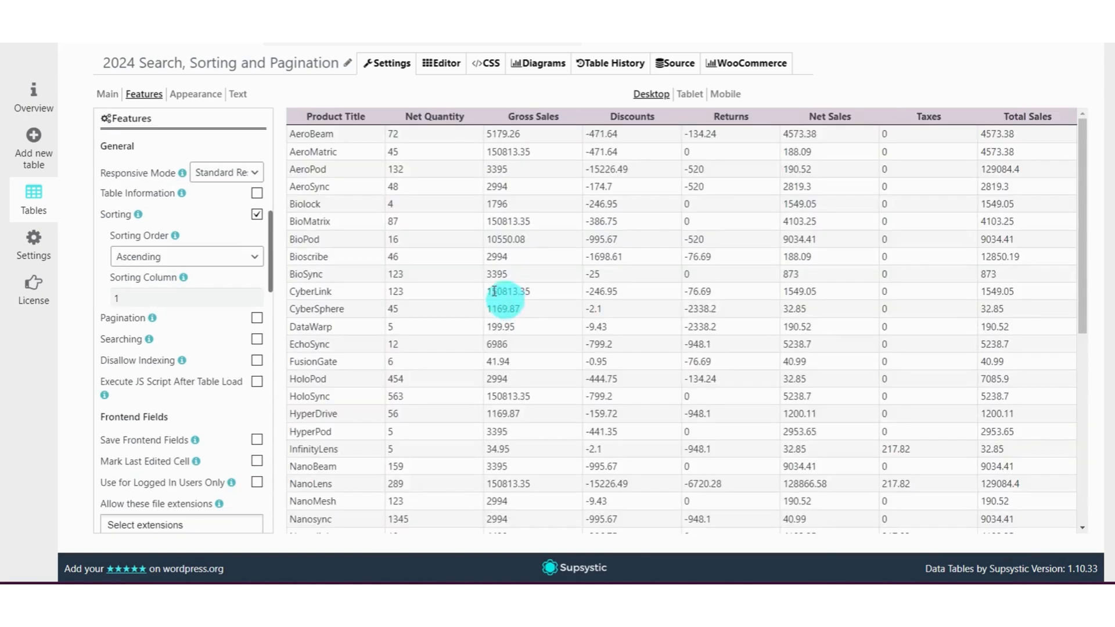
# Step: Try the Descending sorting order and reload the table preview
pyautogui.click(254, 257)
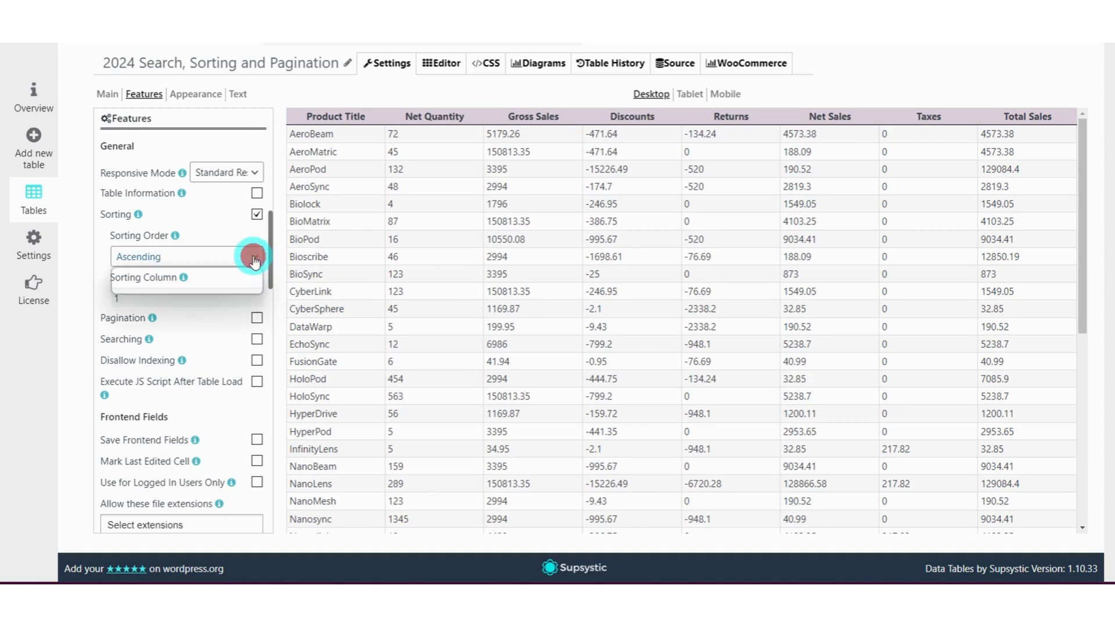
pyautogui.click(223, 288)
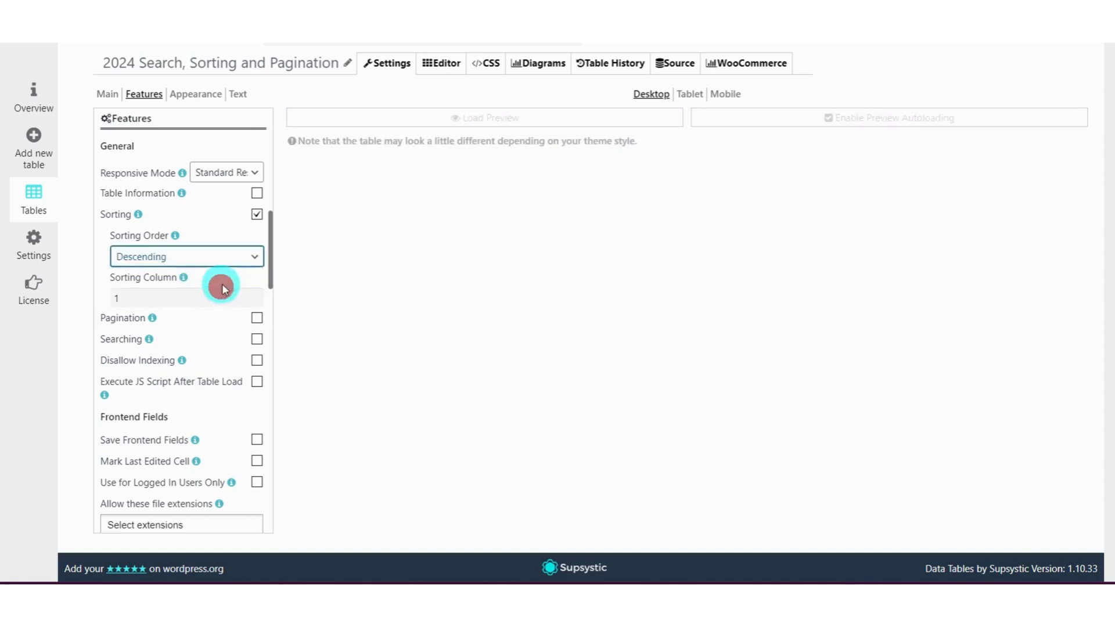
pyautogui.click(403, 118)
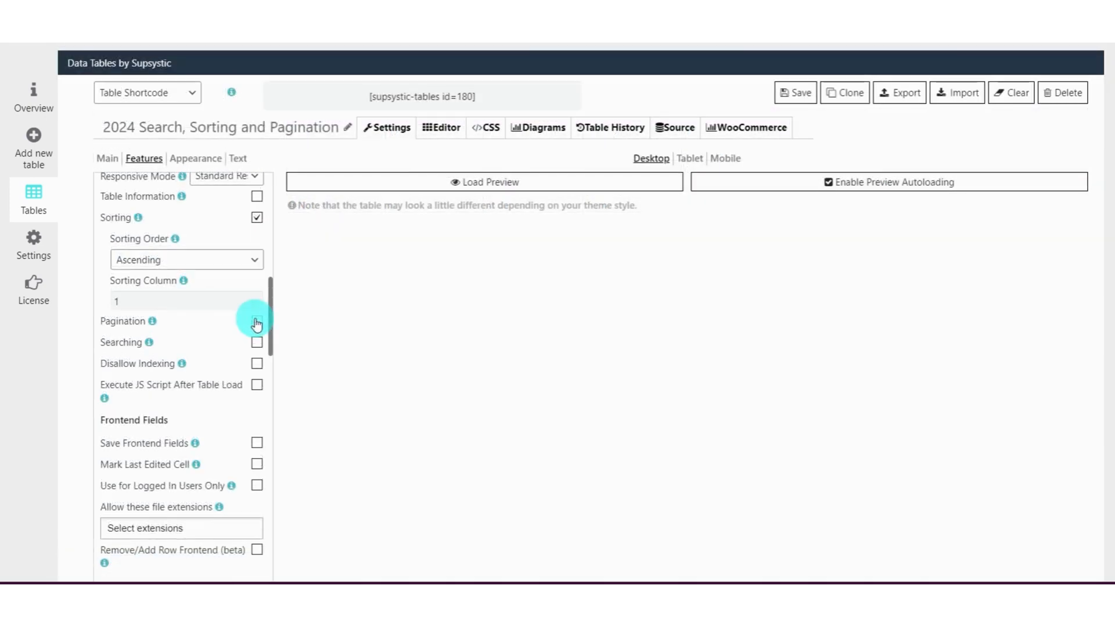
# Step: Enable Pagination with the list content 5,10,15,20,All and reload the table preview
pyautogui.click(256, 323)
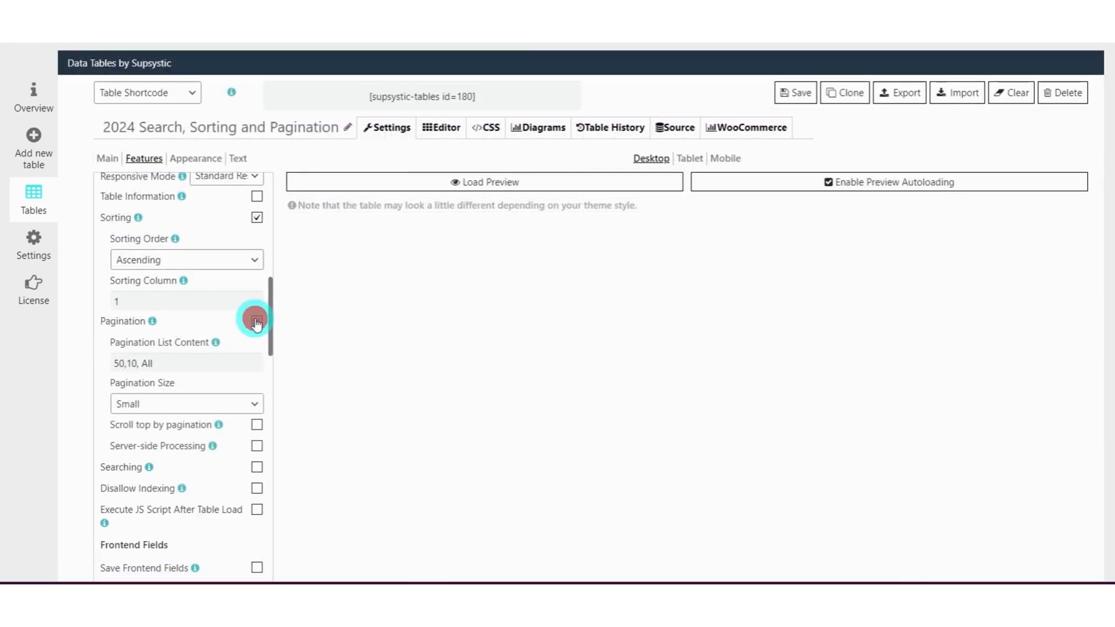
pyautogui.click(179, 364)
pyautogui.click(331, 186)
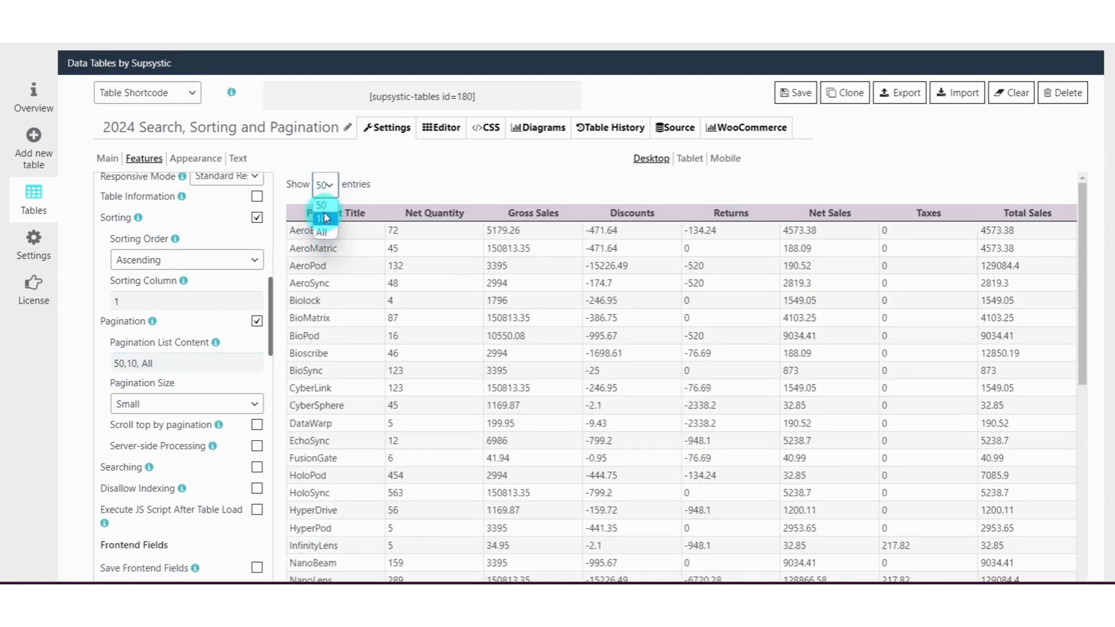
pyautogui.click(184, 364)
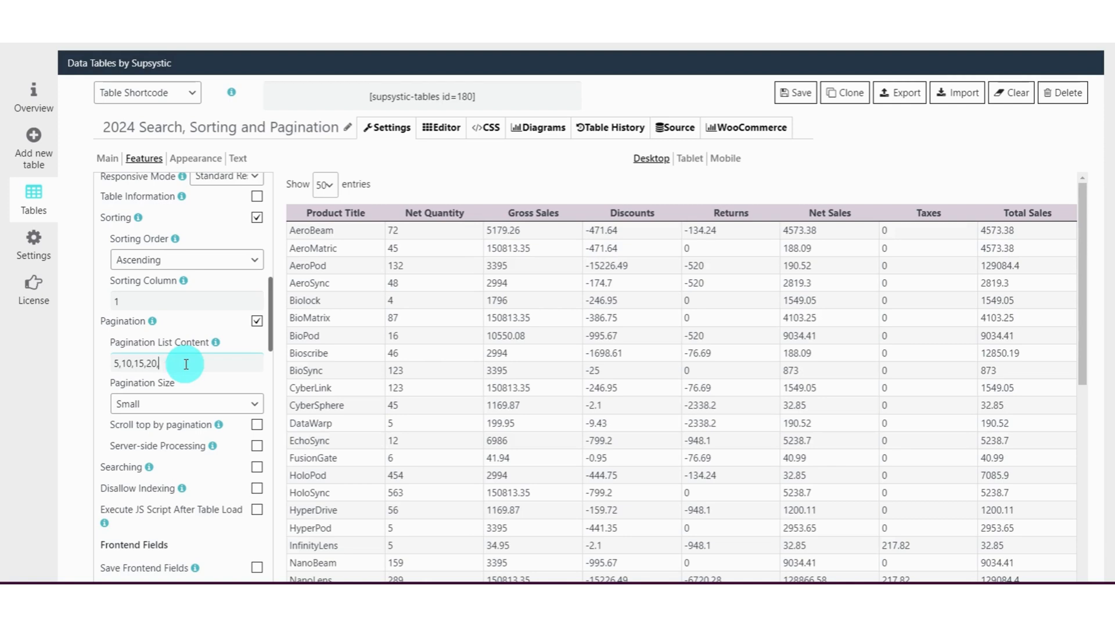
pyautogui.write(',All')
pyautogui.click(524, 186)
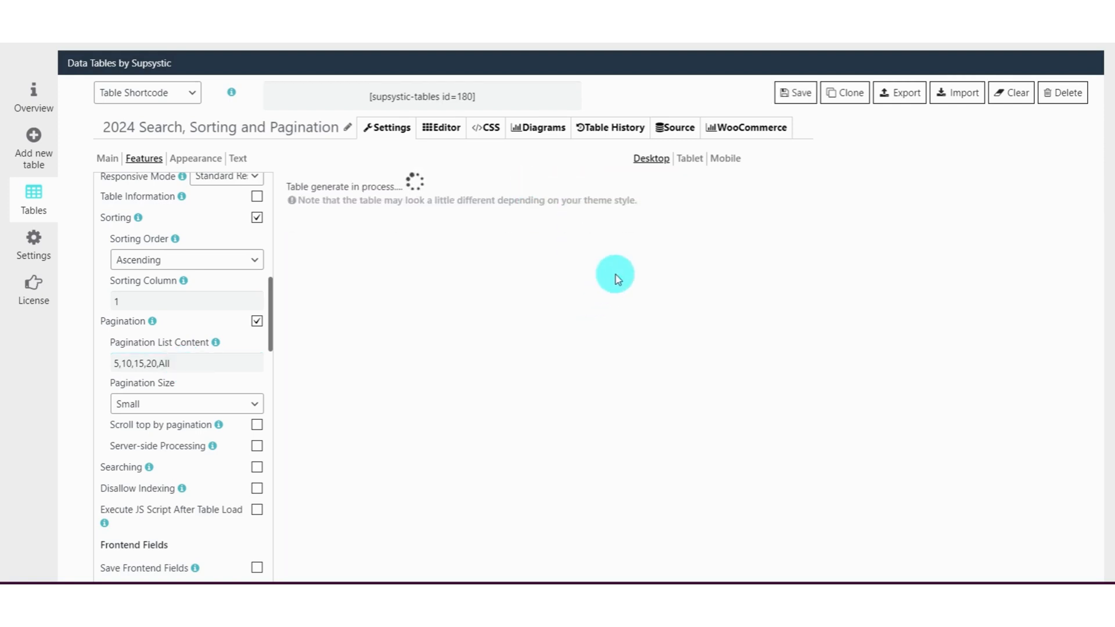
# Step: Check the preview with 10, 15, 20 and All entries shown, examining the full list of rows
pyautogui.click(325, 185)
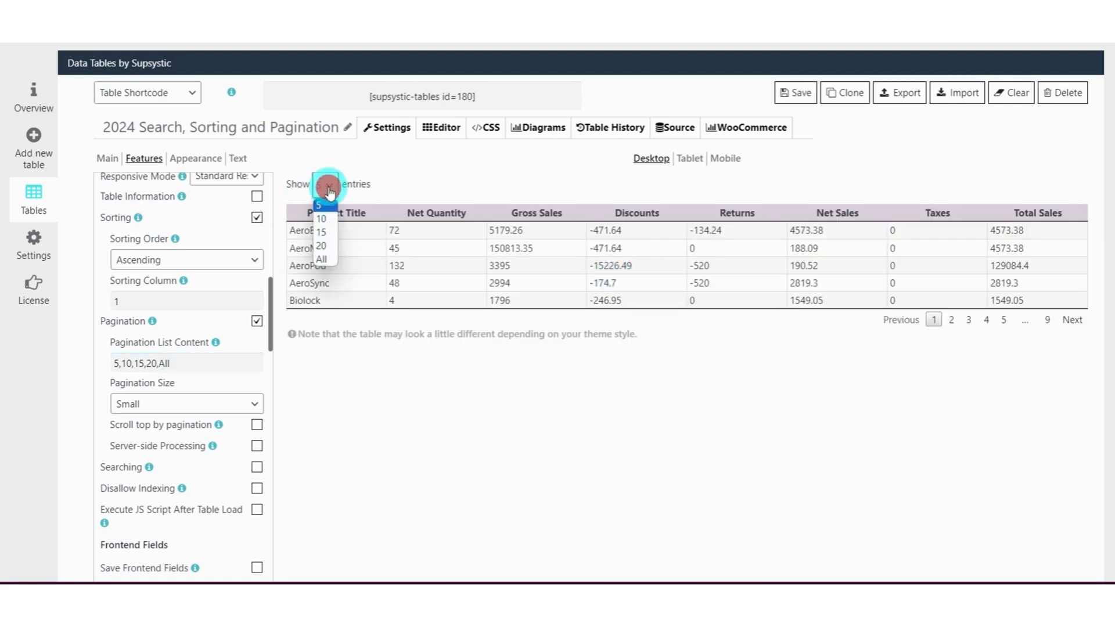
pyautogui.click(328, 215)
pyautogui.click(325, 184)
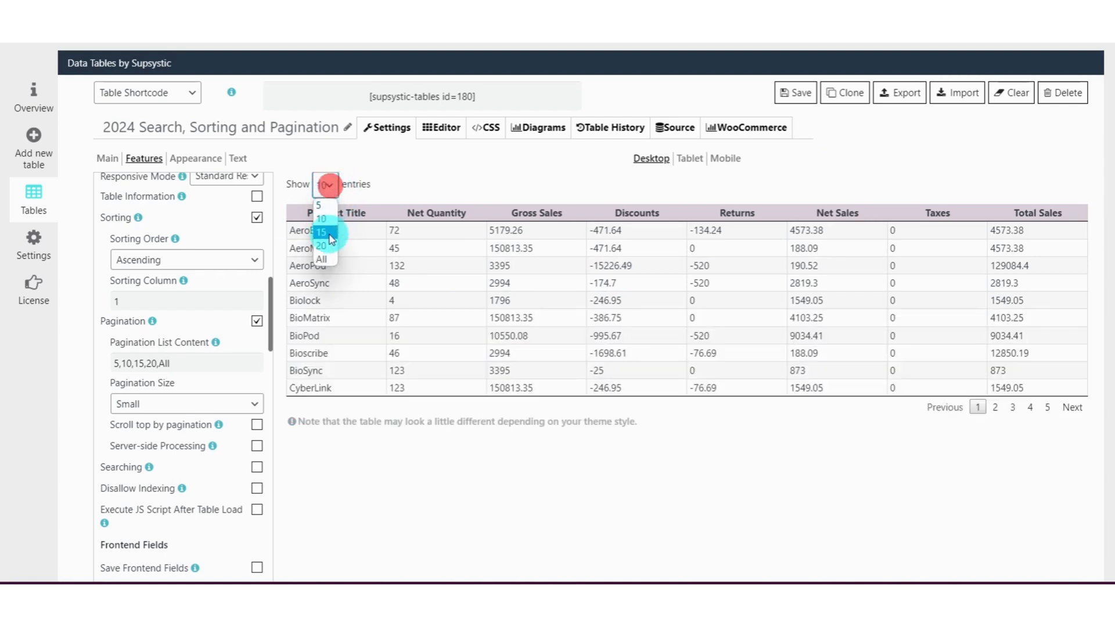
pyautogui.click(328, 232)
pyautogui.click(334, 186)
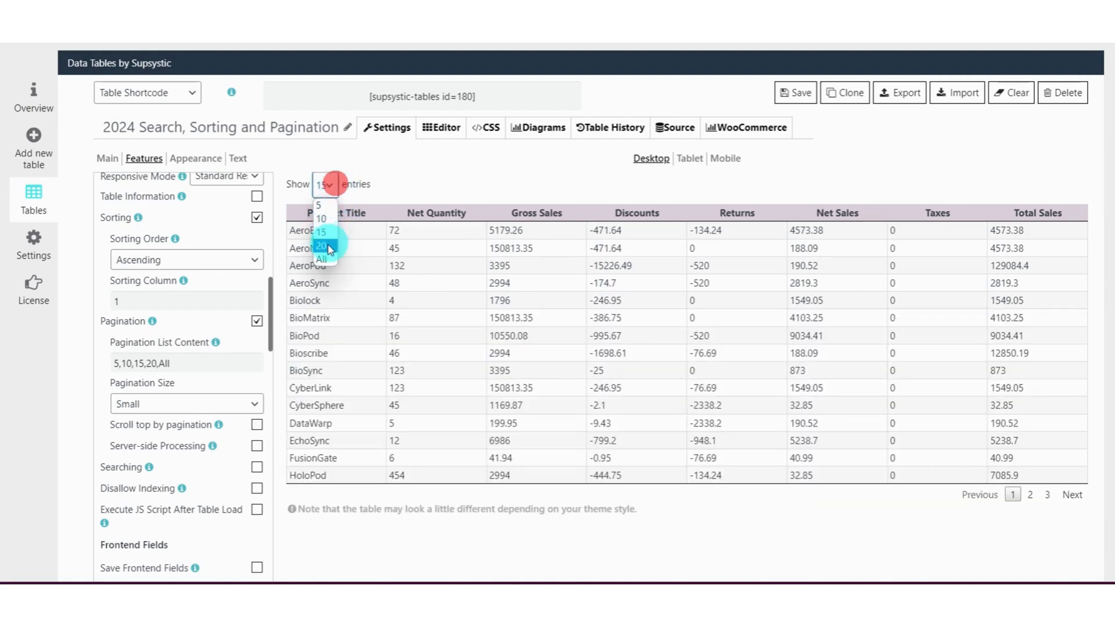
pyautogui.click(329, 247)
pyautogui.click(334, 185)
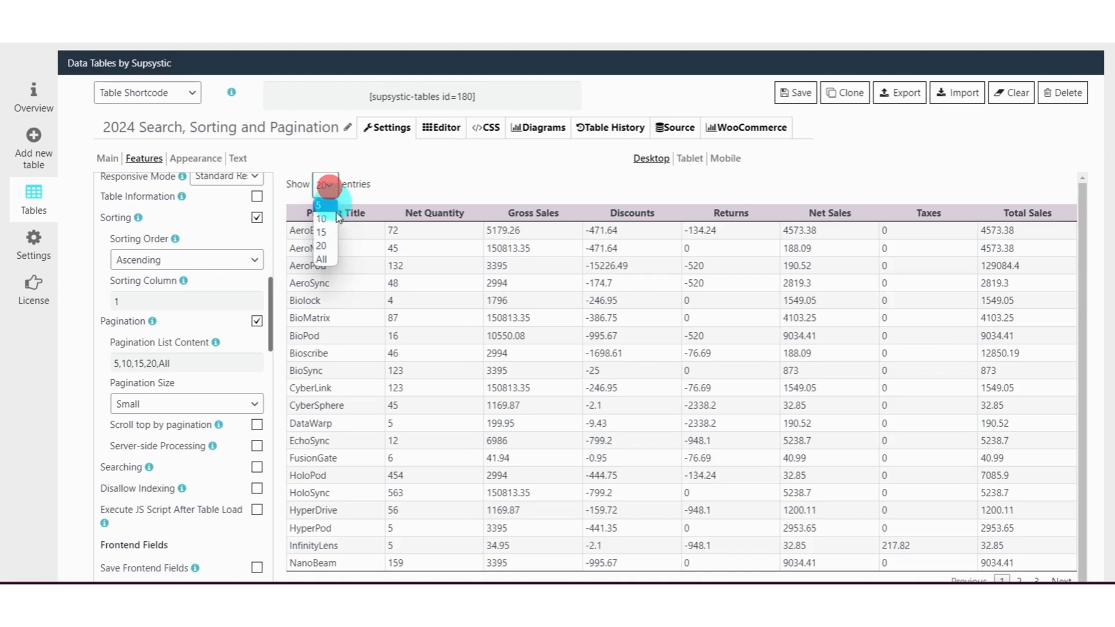
pyautogui.click(327, 262)
pyautogui.scroll(-3, 421, 235)
pyautogui.scroll(-5, 421, 233)
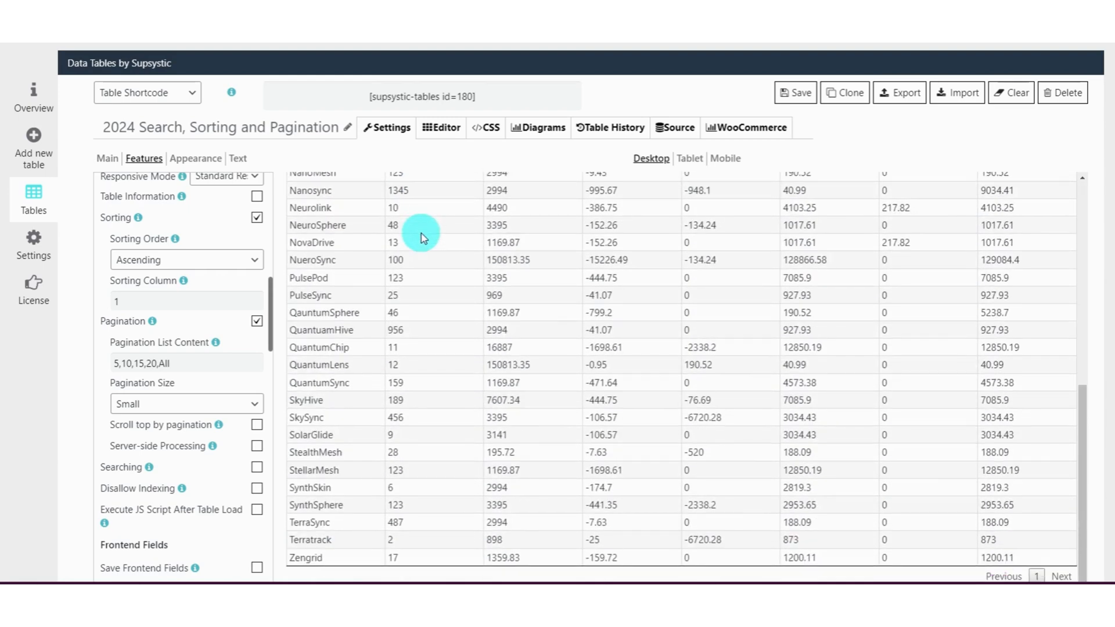
# Step: Try Back as the Pagination Previous Text Button label and reload the table preview
pyautogui.click(196, 158)
pyautogui.click(238, 160)
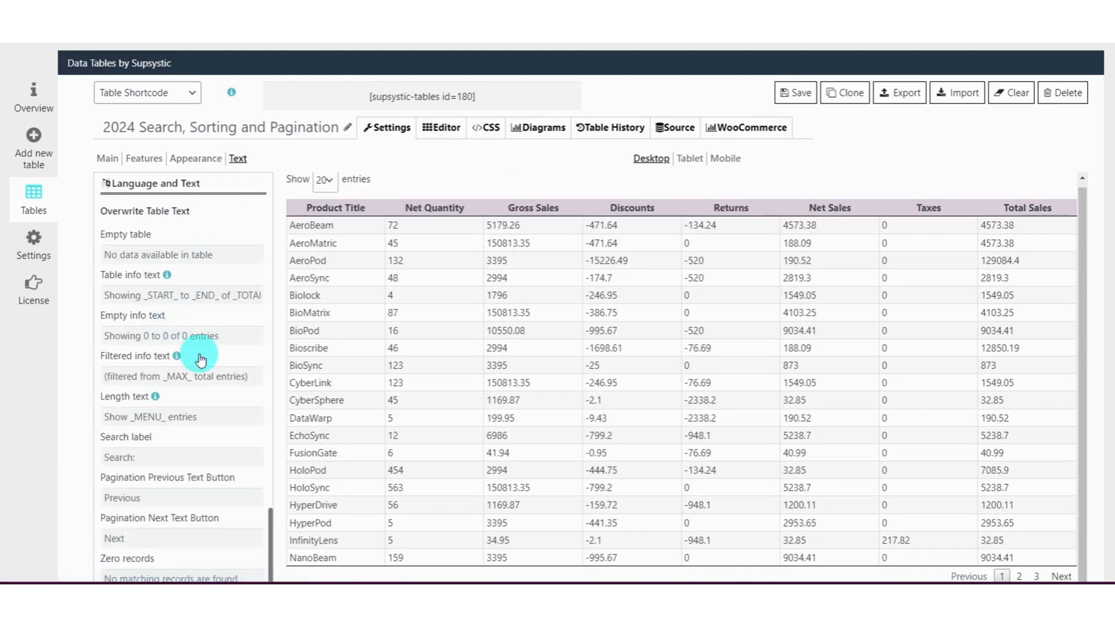
pyautogui.scroll(-2, 192, 355)
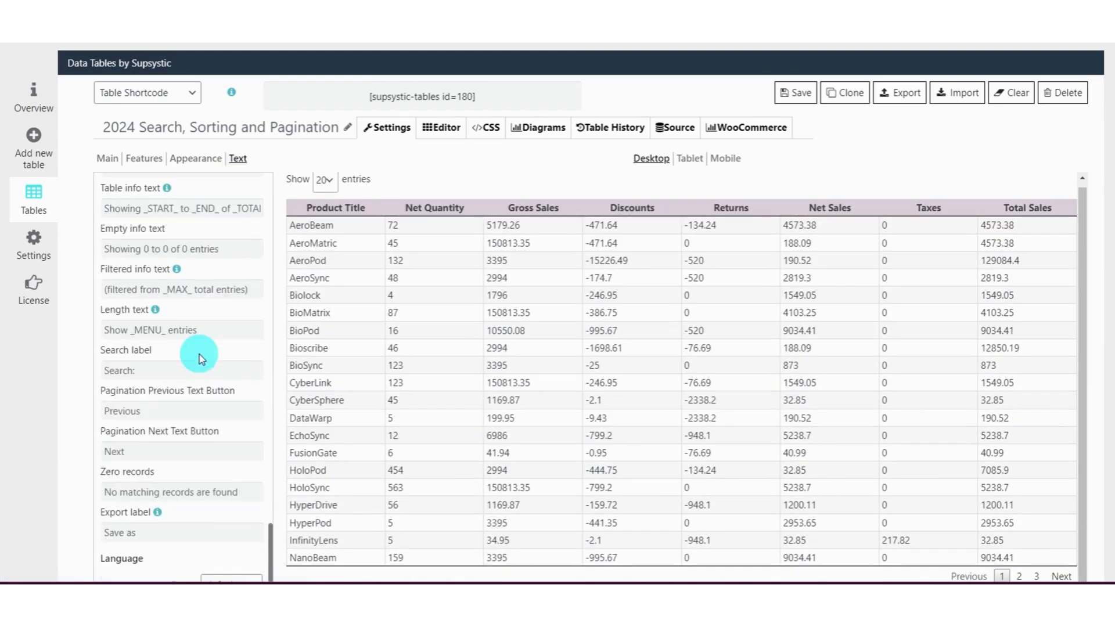
pyautogui.click(164, 410)
pyautogui.scroll(-1, 163, 347)
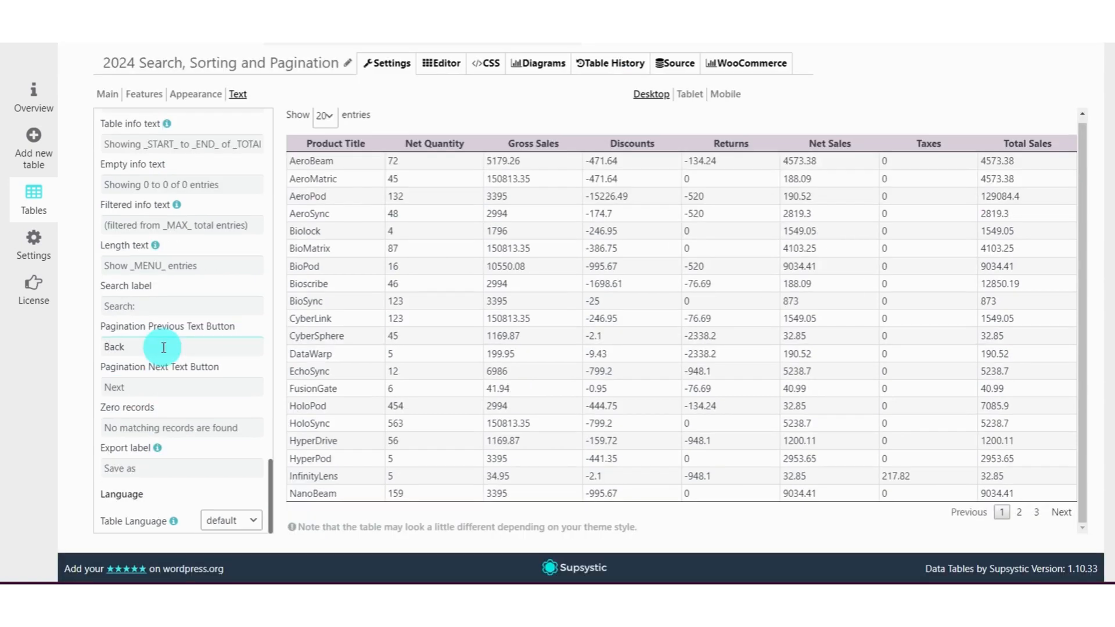
pyautogui.click(152, 386)
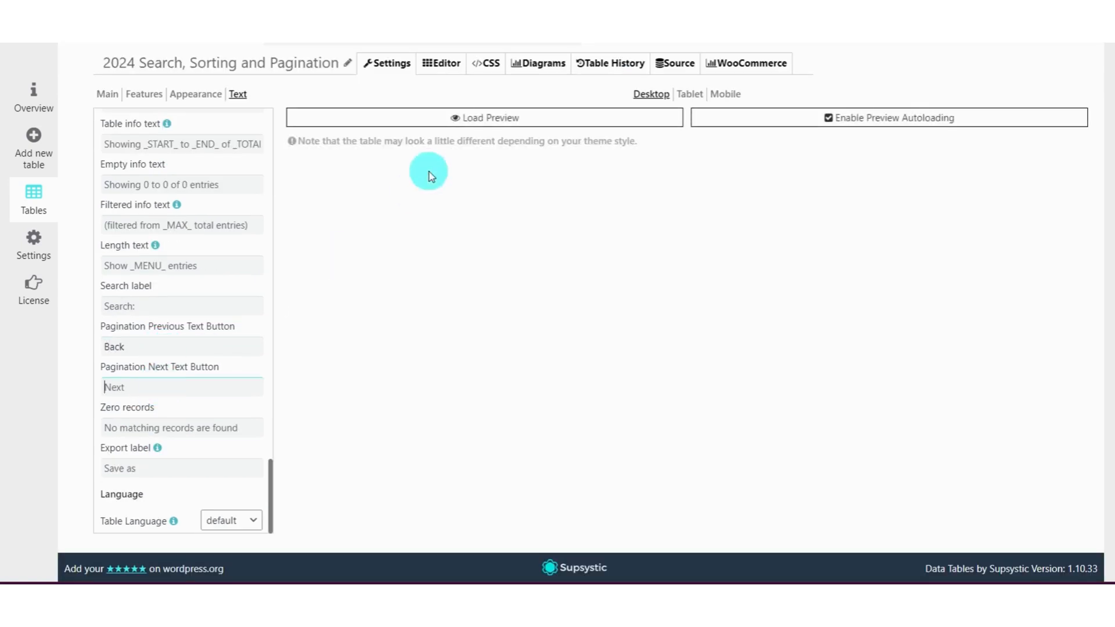
pyautogui.click(435, 119)
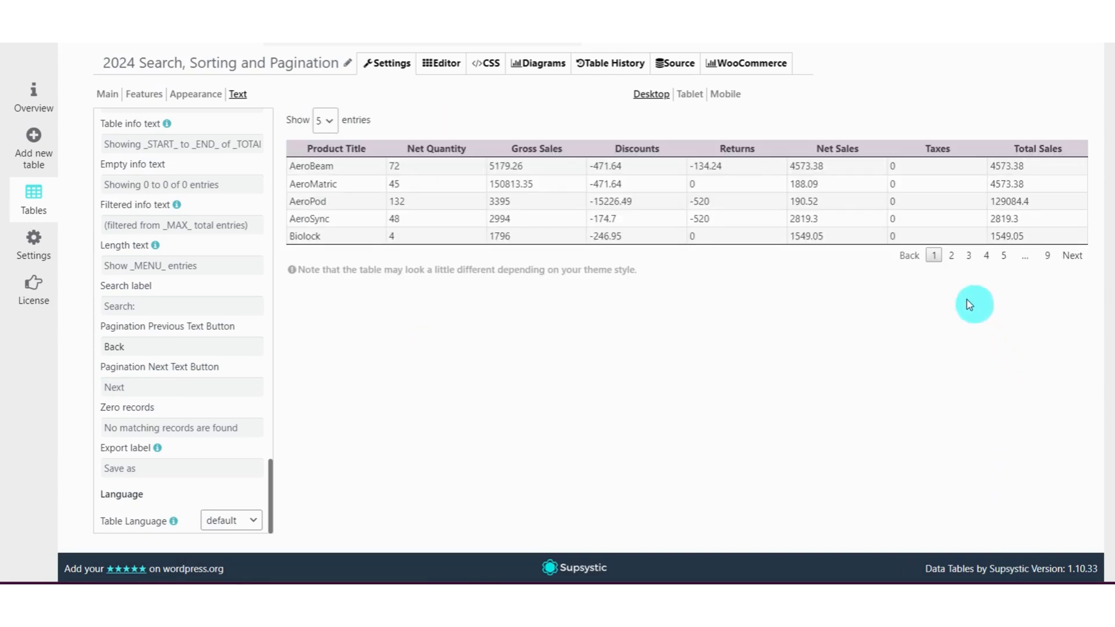
# Step: Try the Large and Medium pagination sizes, set the size back to Small and reload the preview
pyautogui.click(150, 159)
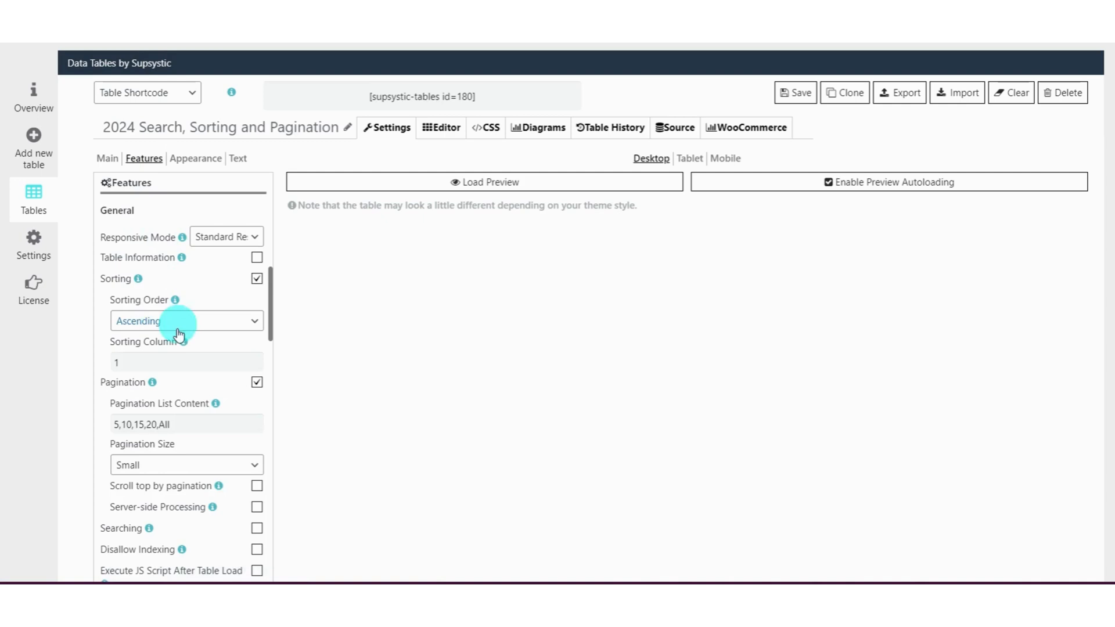
pyautogui.scroll(-2, 177, 334)
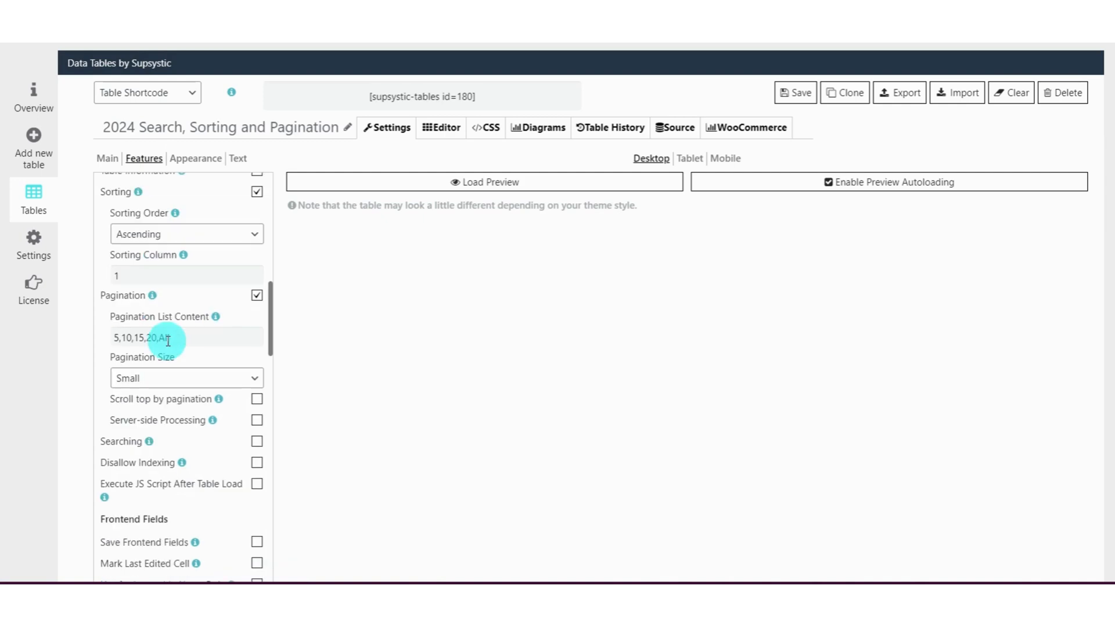
pyautogui.scroll(-2, 166, 384)
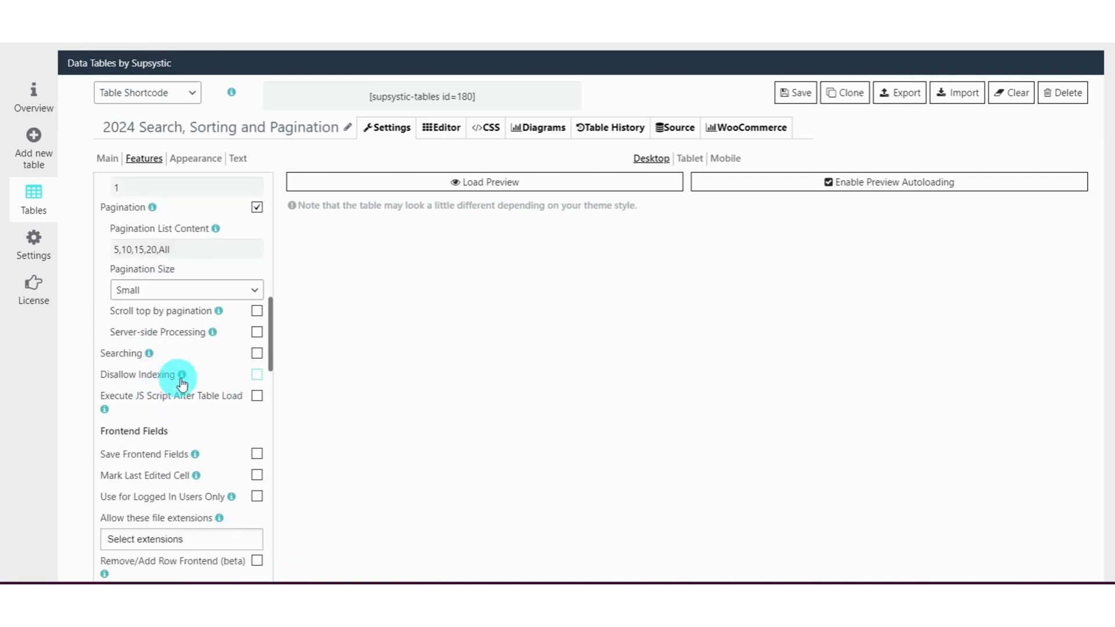
pyautogui.click(198, 291)
pyautogui.click(169, 313)
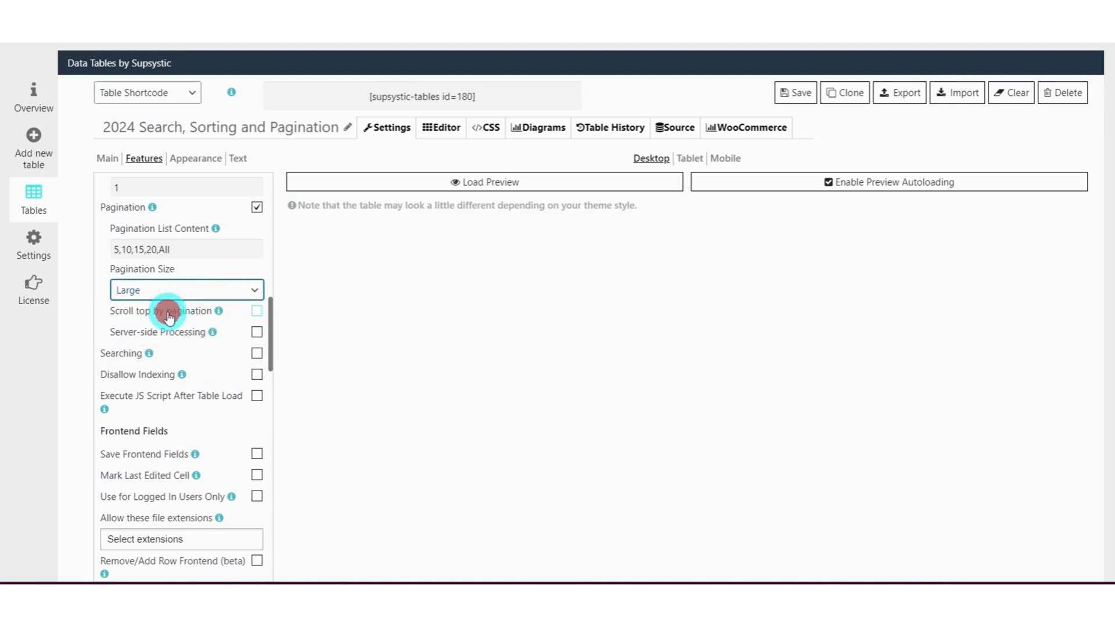
pyautogui.click(192, 298)
pyautogui.click(177, 320)
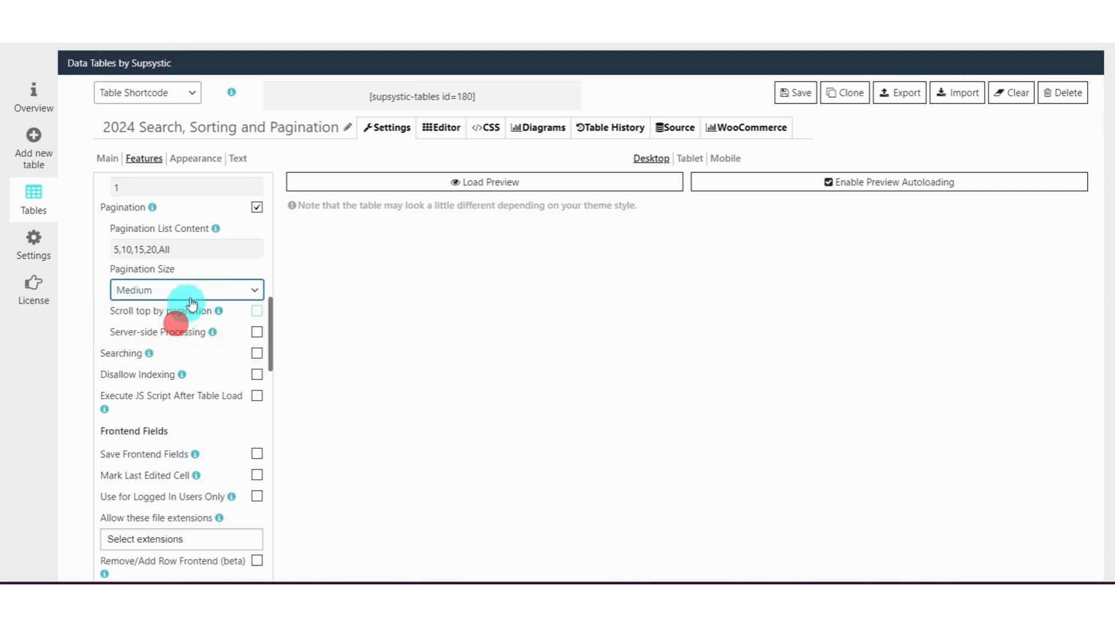
pyautogui.click(196, 293)
pyautogui.click(139, 335)
pyautogui.click(482, 182)
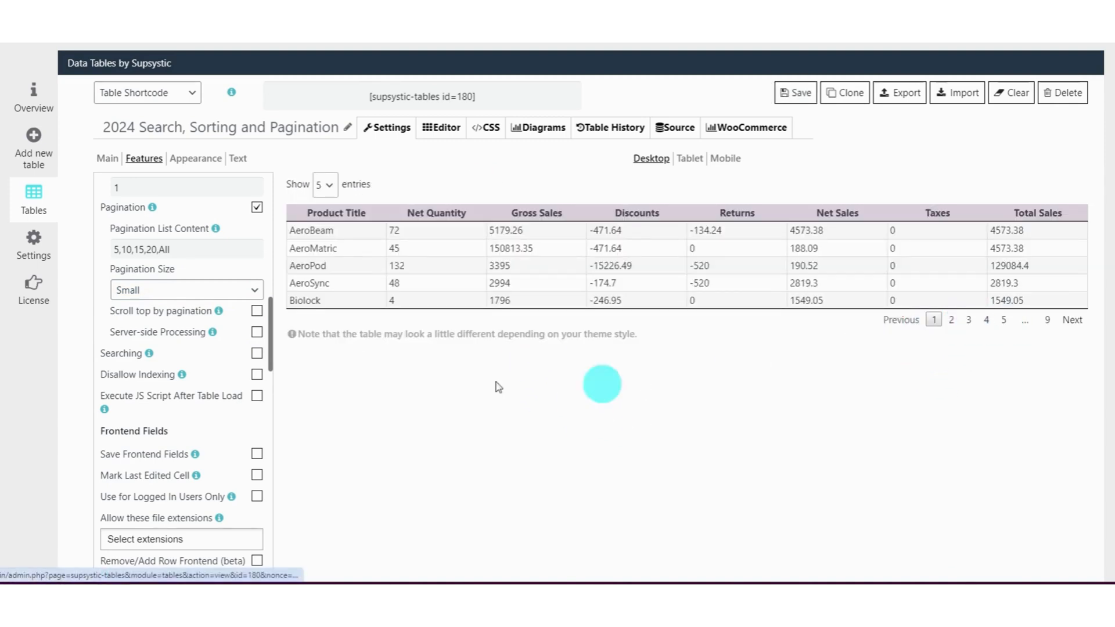
# Step: Try Scroll top by pagination on pages 2 and 3 of the preview, disable it again and reload the preview
pyautogui.click(257, 311)
pyautogui.click(406, 186)
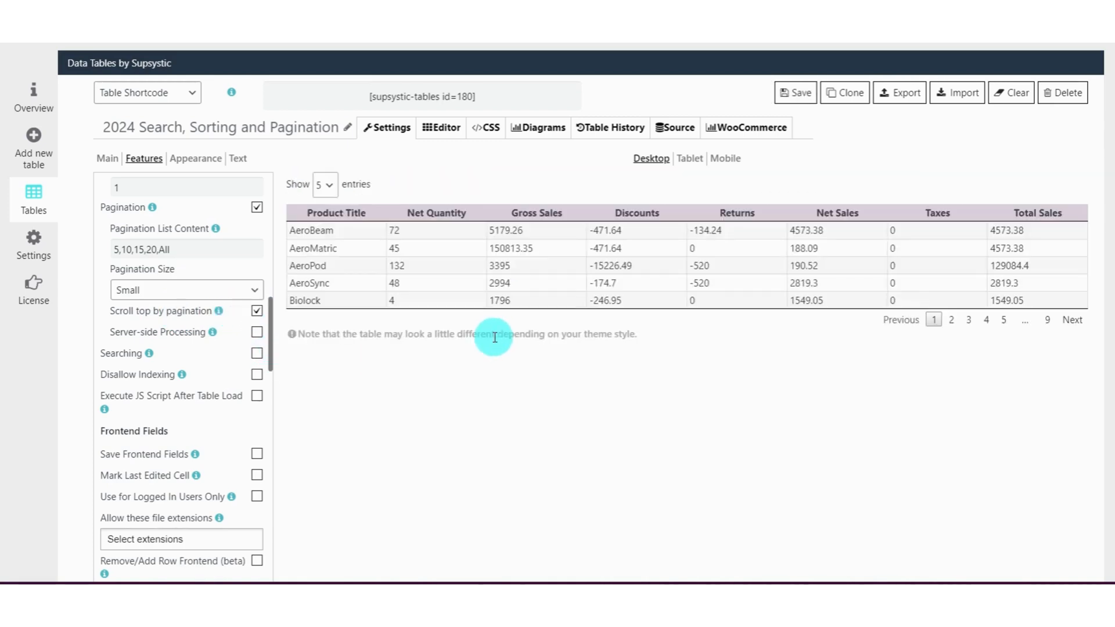
pyautogui.click(952, 320)
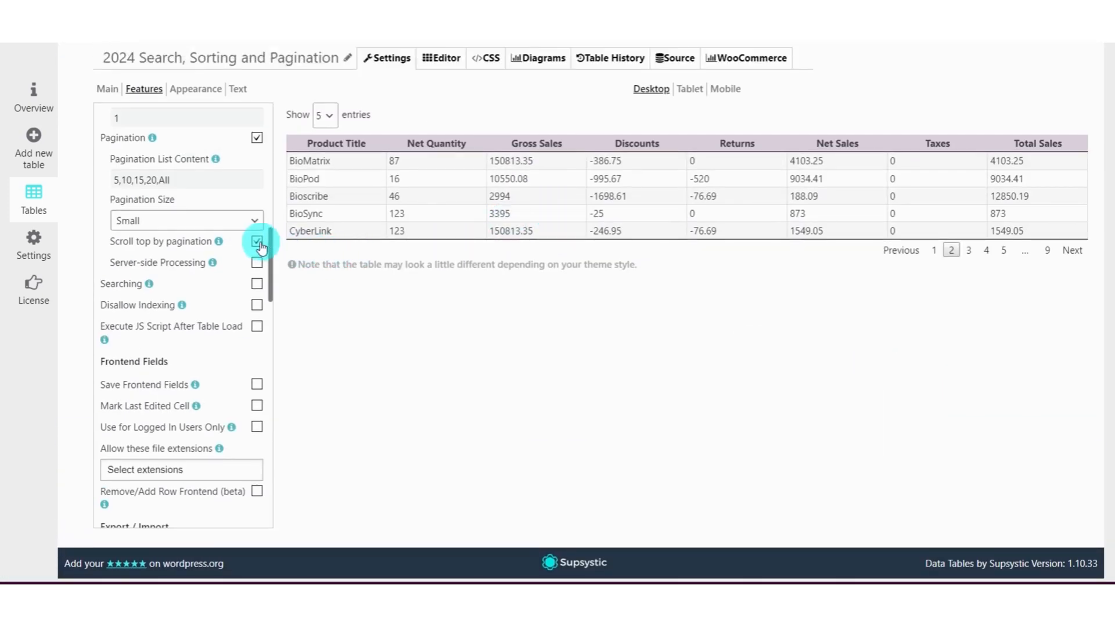
pyautogui.click(968, 316)
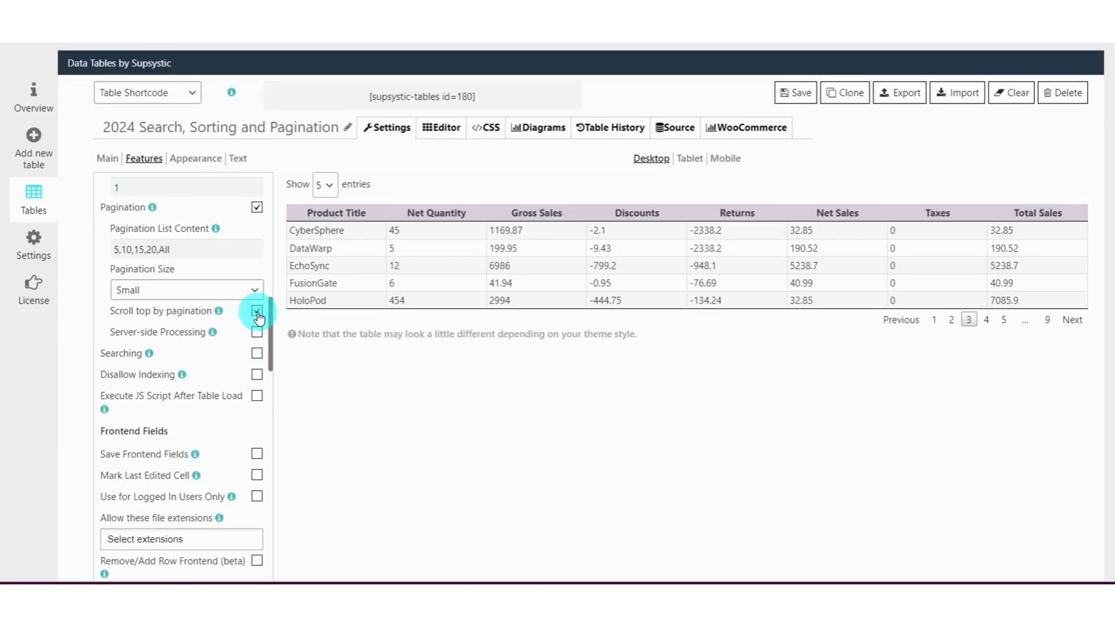
pyautogui.click(257, 312)
pyautogui.click(544, 185)
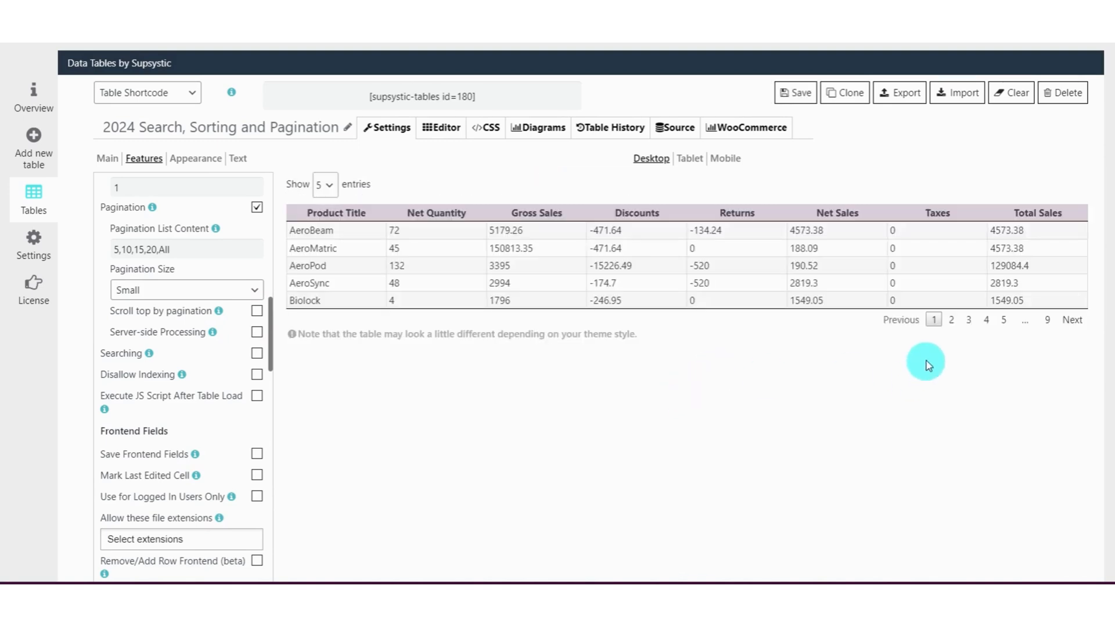
# Step: Page through pages 2 to 5 of the table preview and return to page 1
pyautogui.click(951, 319)
pyautogui.click(968, 319)
pyautogui.click(987, 321)
pyautogui.click(1003, 320)
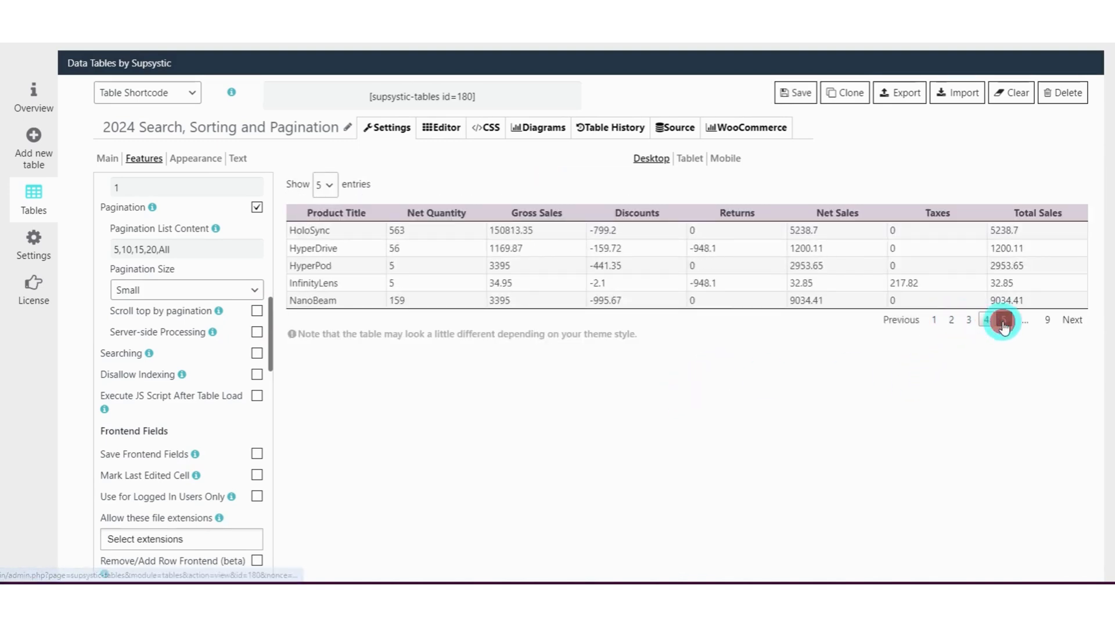
pyautogui.click(931, 320)
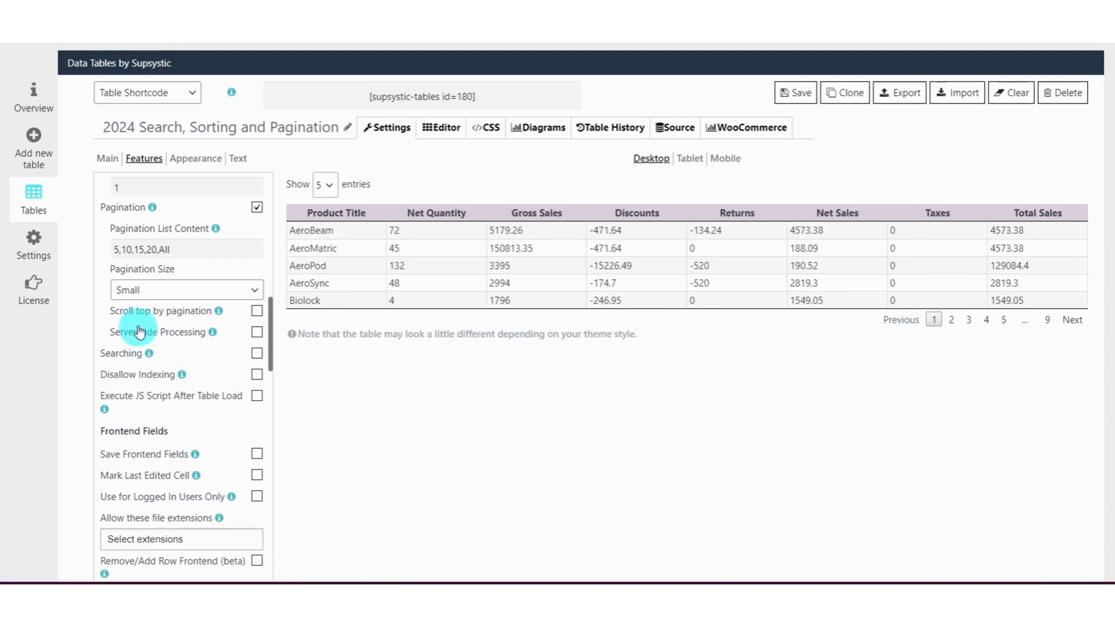
# Step: Enable Searching for the table and reload the preview
pyautogui.moveTo(214, 337)
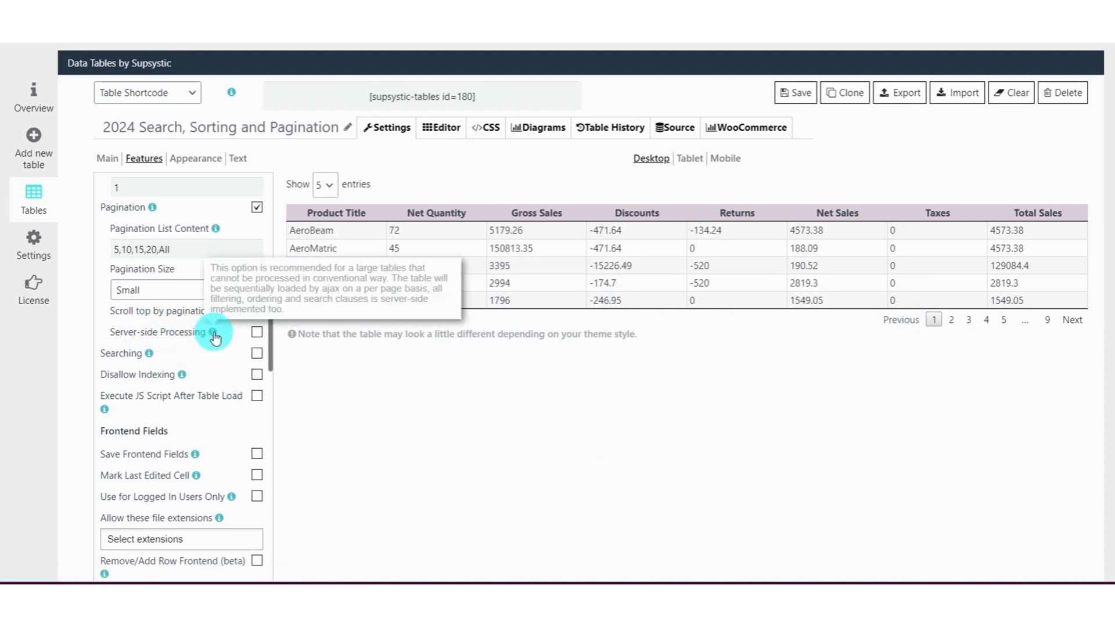
pyautogui.click(255, 355)
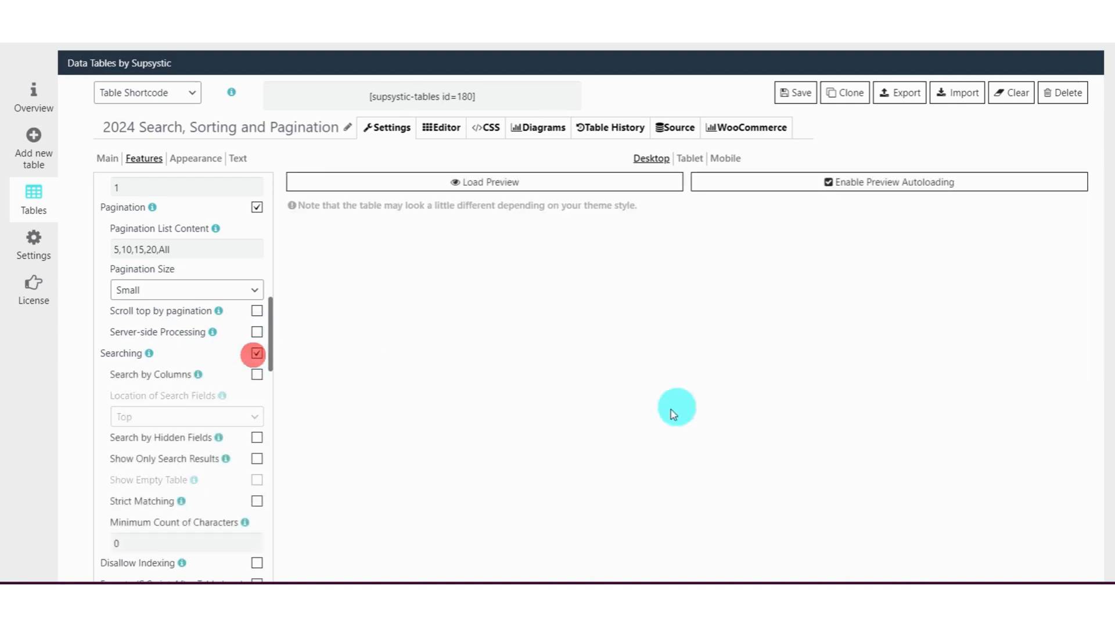
pyautogui.click(514, 185)
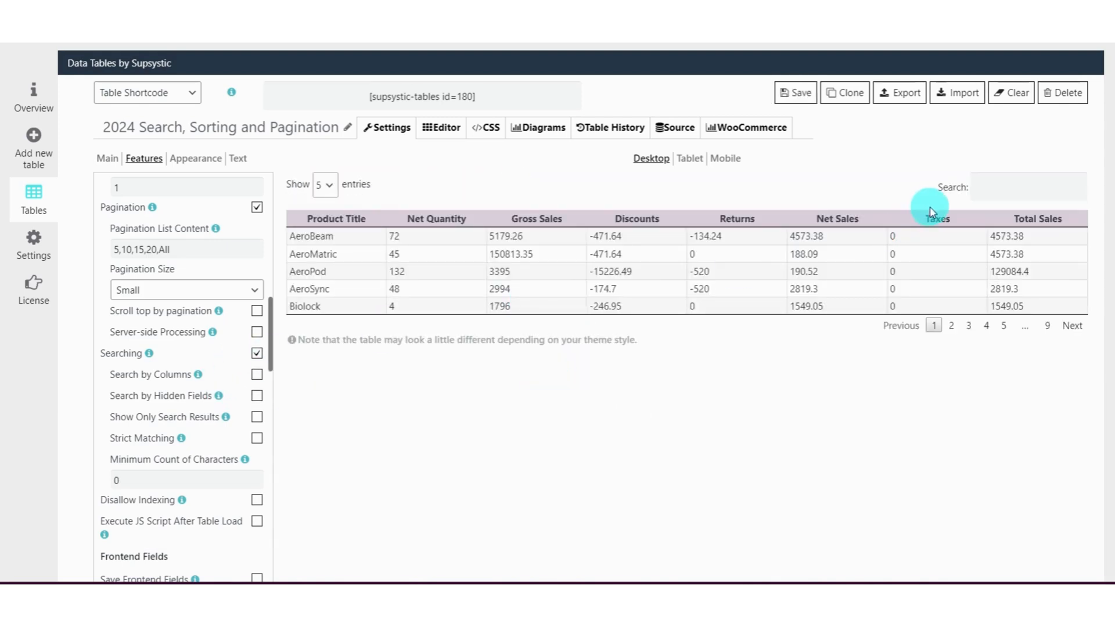
# Step: Test the preview's search field with the terms aero, syn and nano
pyautogui.click(989, 186)
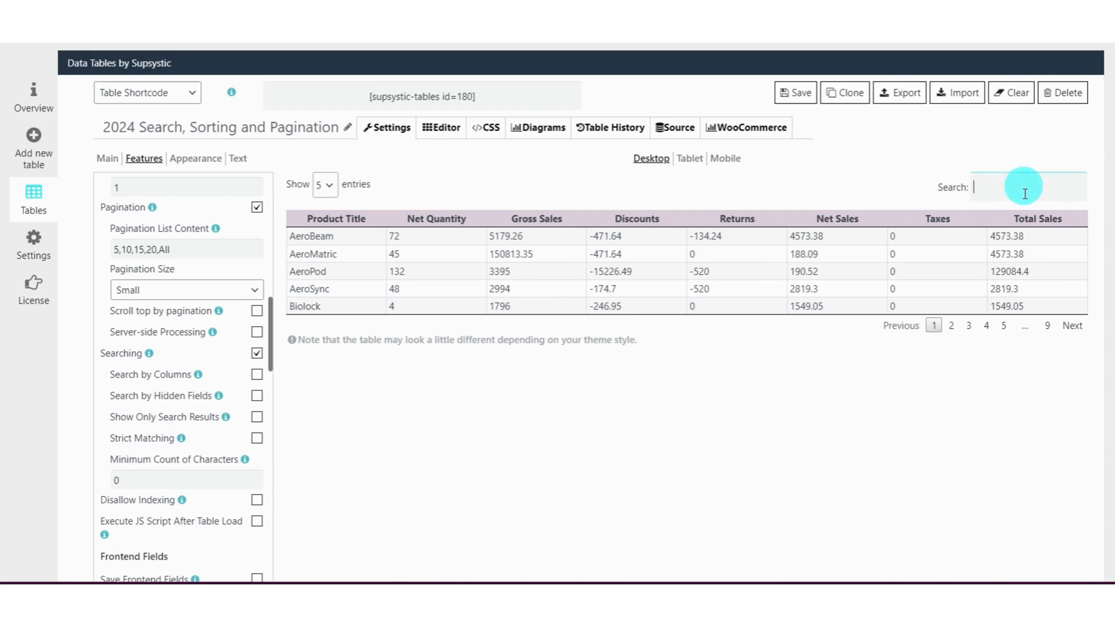
pyautogui.write('ero')
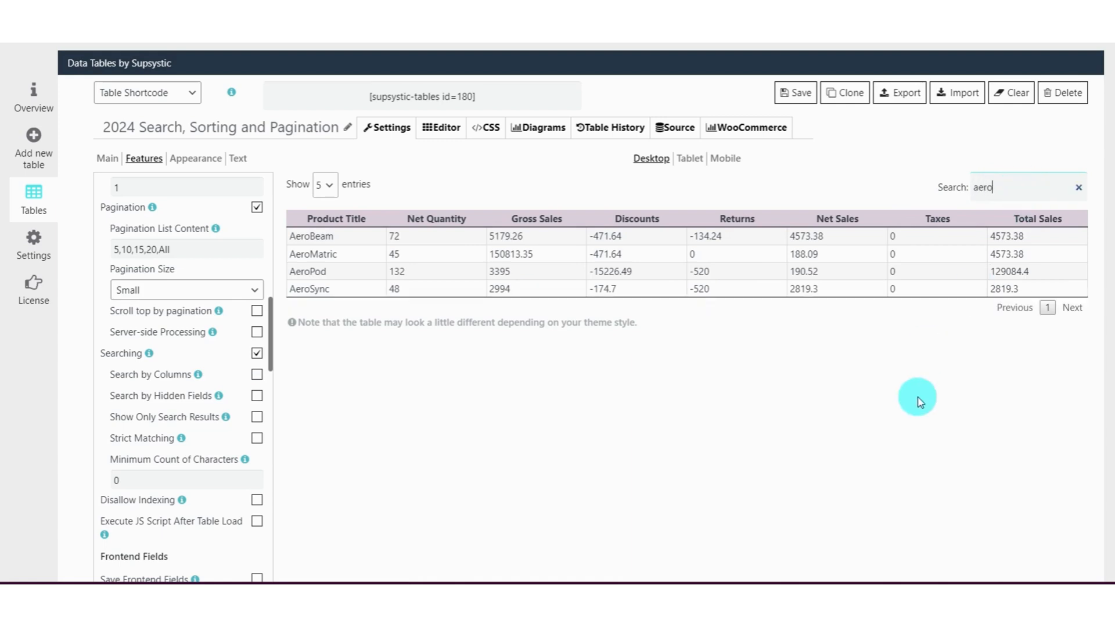
pyautogui.press('BackSpace')
pyautogui.press('BackSpace')
pyautogui.press('BackSpace')
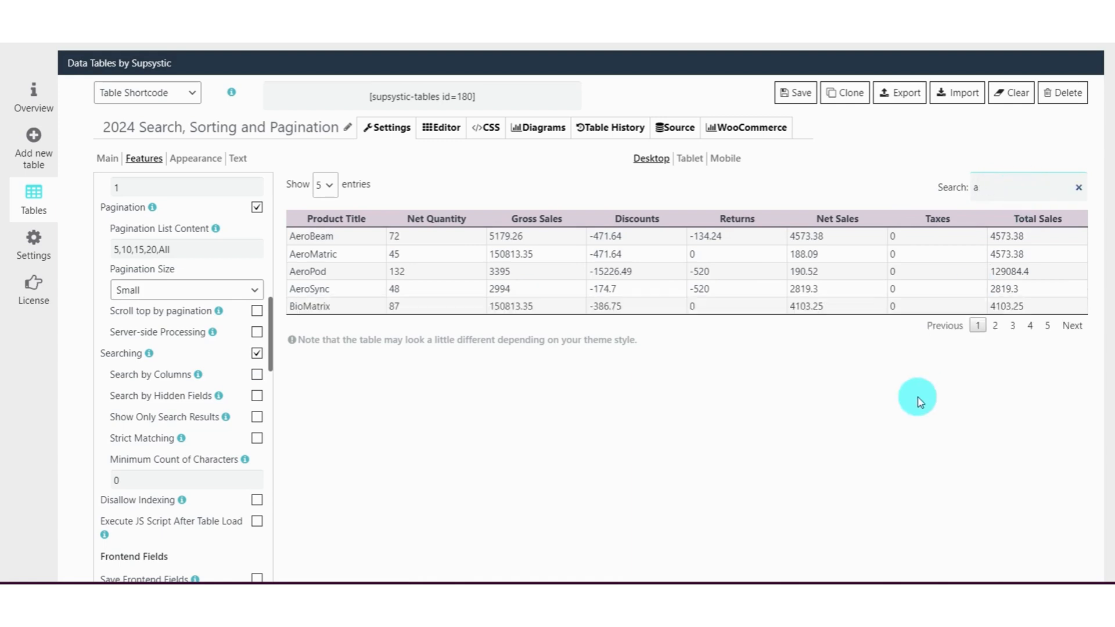
pyautogui.write('syn')
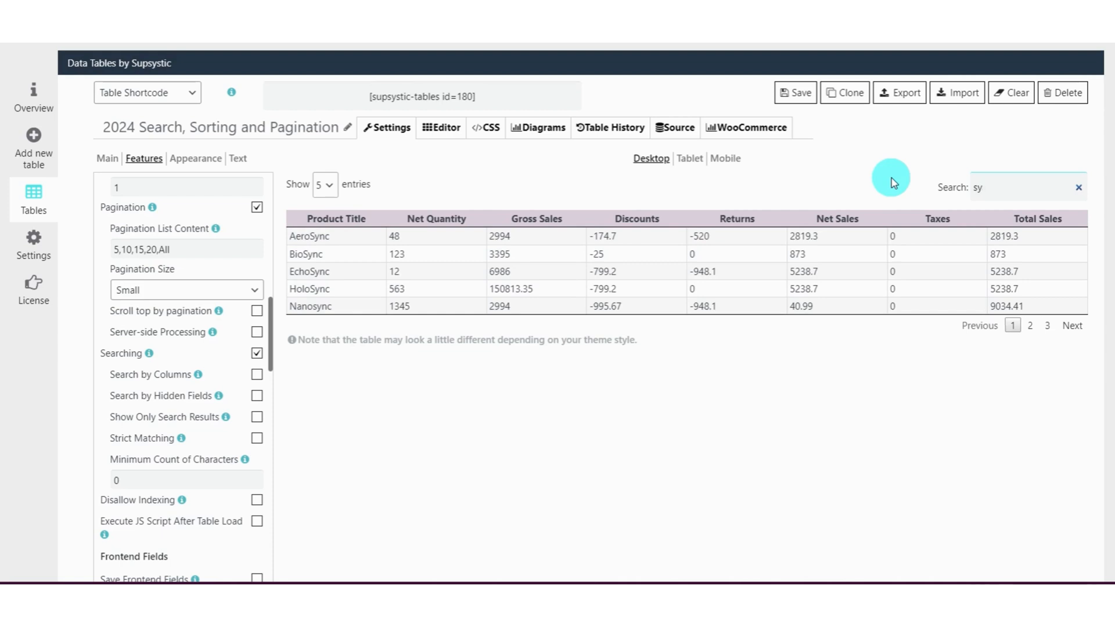
pyautogui.press('BackSpace')
pyautogui.press('BackSpace')
pyautogui.write('nano')
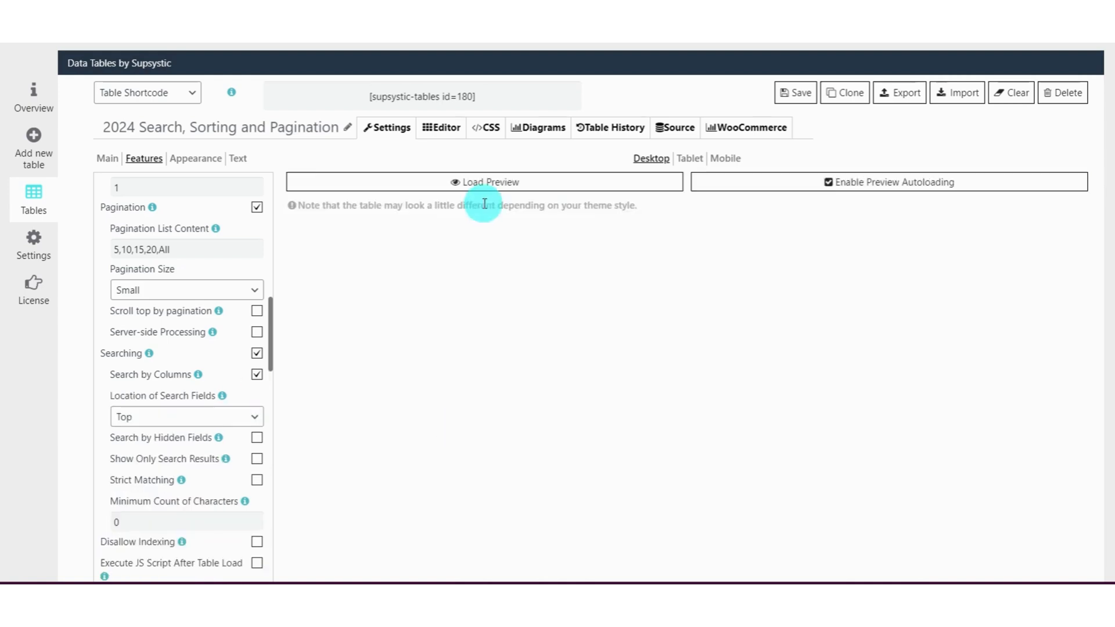
# Step: Enable Search by Columns with the search fields at Top and reload the table preview
pyautogui.click(495, 182)
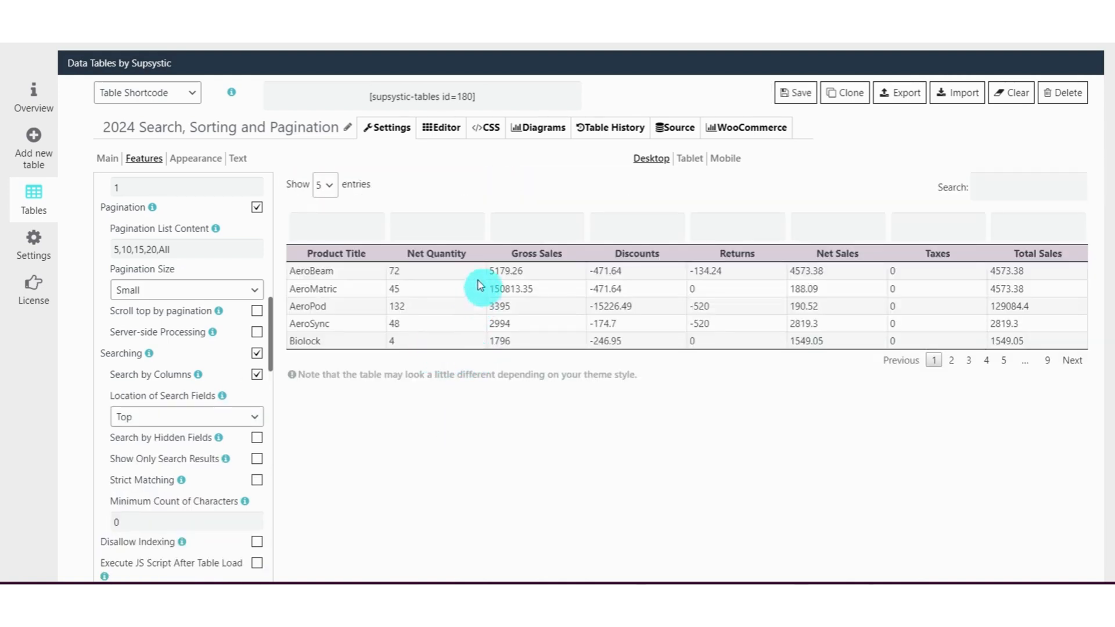
# Step: Test the preview's column search with nano in Product Title, 0 in Returns and 0 in Taxes
pyautogui.click(343, 228)
pyautogui.write('nan')
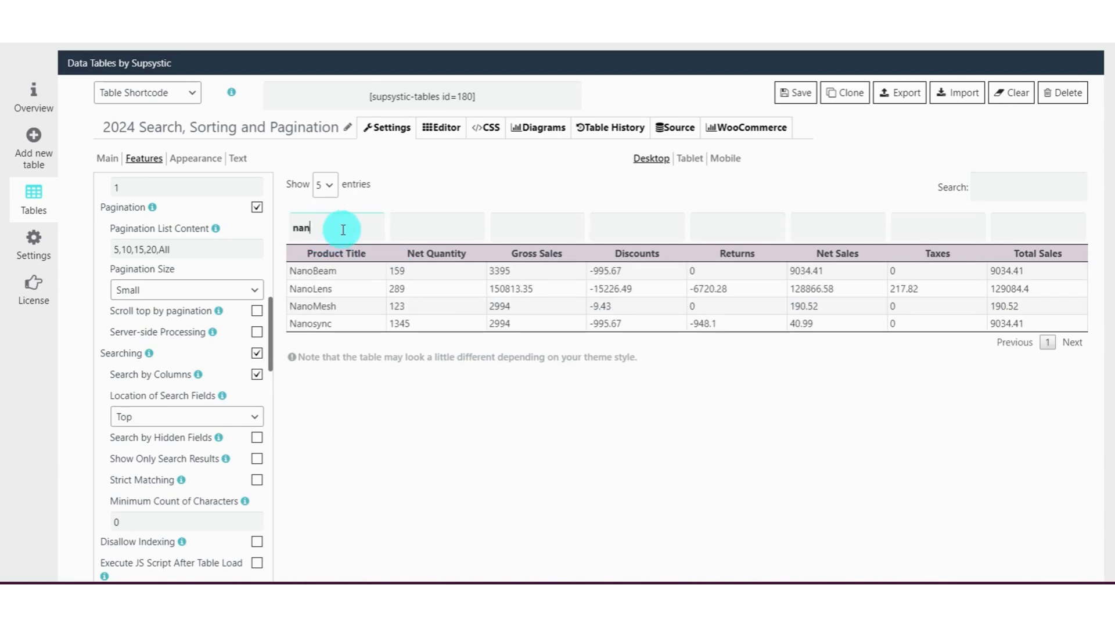
pyautogui.press('BackSpace')
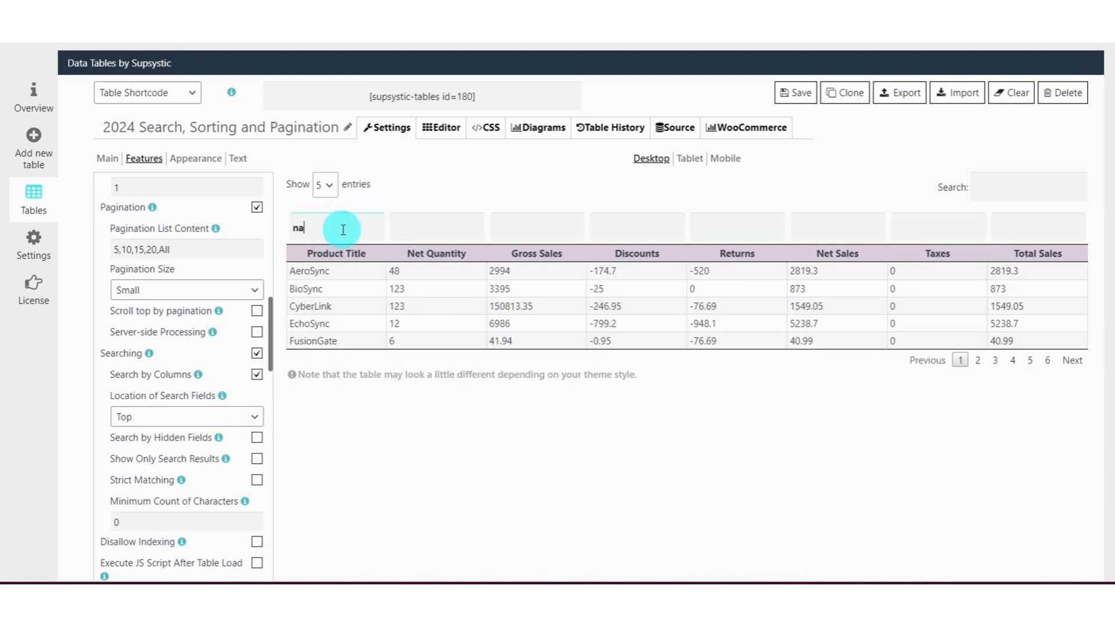
pyautogui.write('no')
pyautogui.click(737, 232)
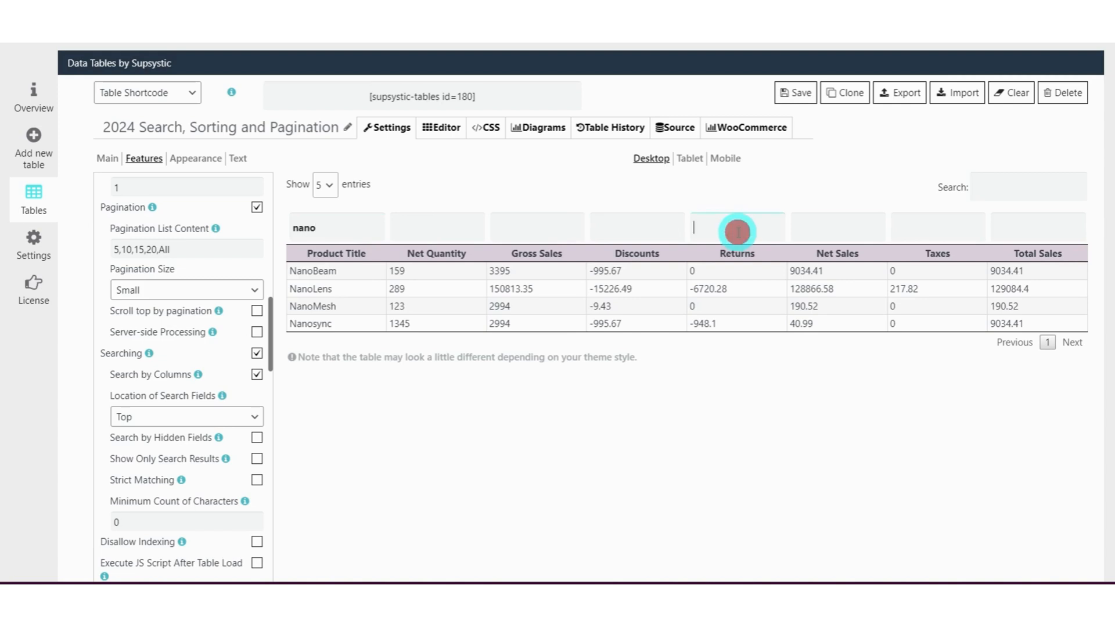
pyautogui.write('0')
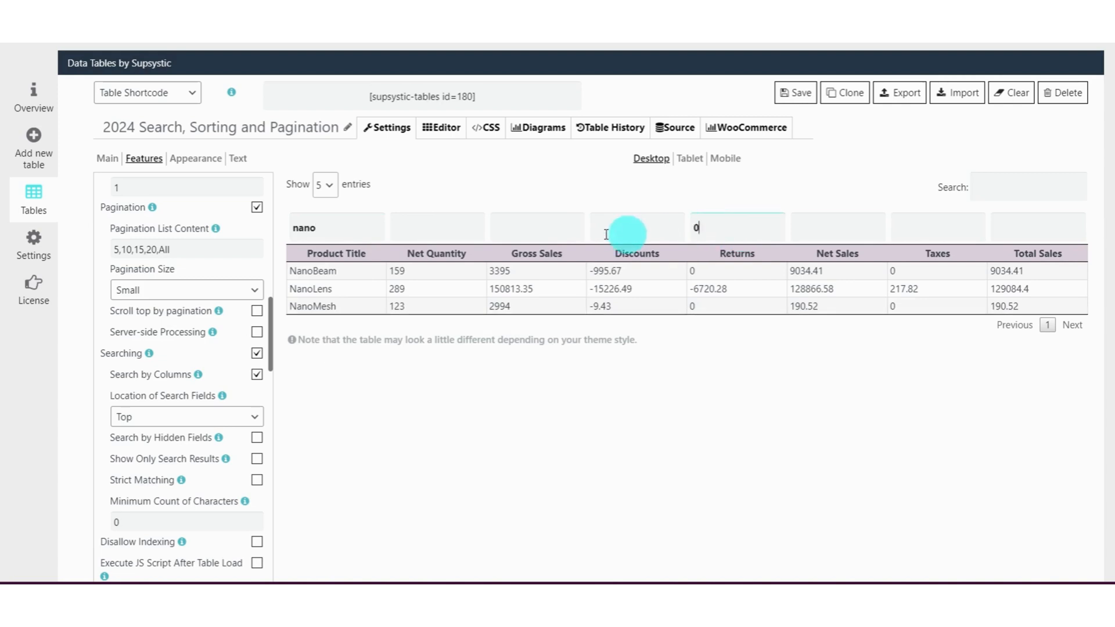
pyautogui.click(917, 232)
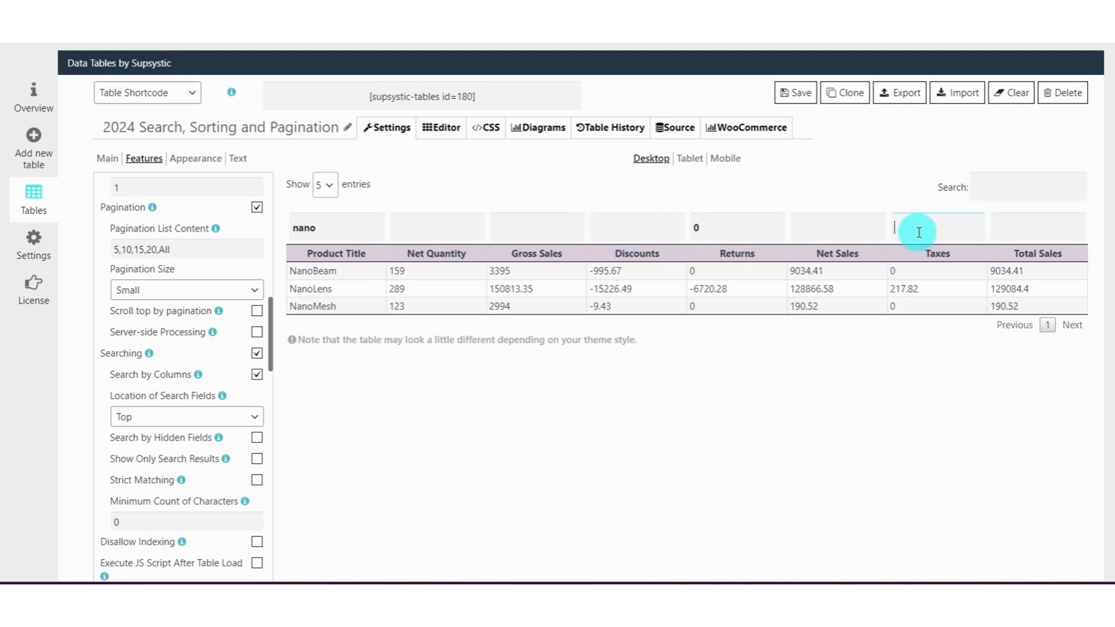
pyautogui.write('0')
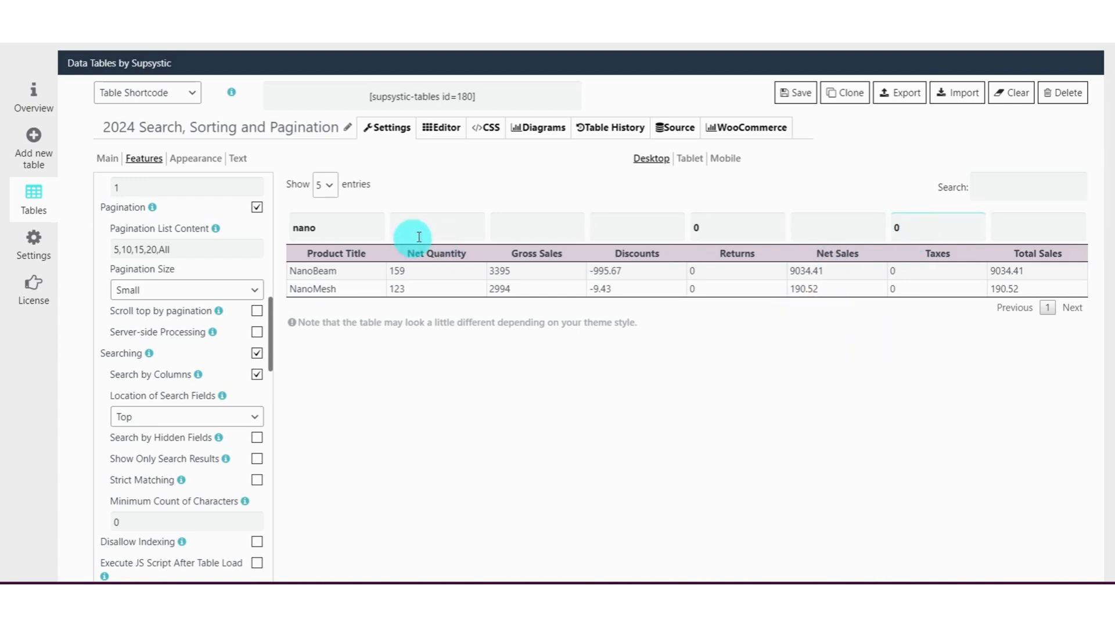
# Step: Set Location of Search Fields to Bottom and reload the table preview
pyautogui.click(192, 417)
pyautogui.click(190, 436)
pyautogui.click(489, 182)
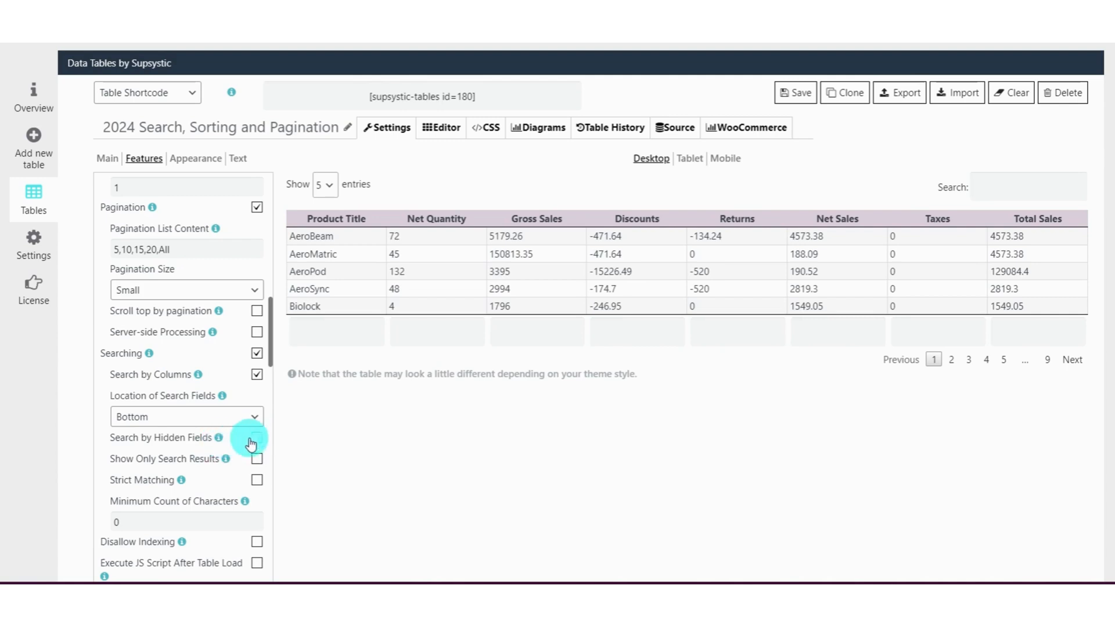
# Step: Try enabling Search by Hidden Fields and Show Only Search Results for the table
pyautogui.scroll(-2, 257, 440)
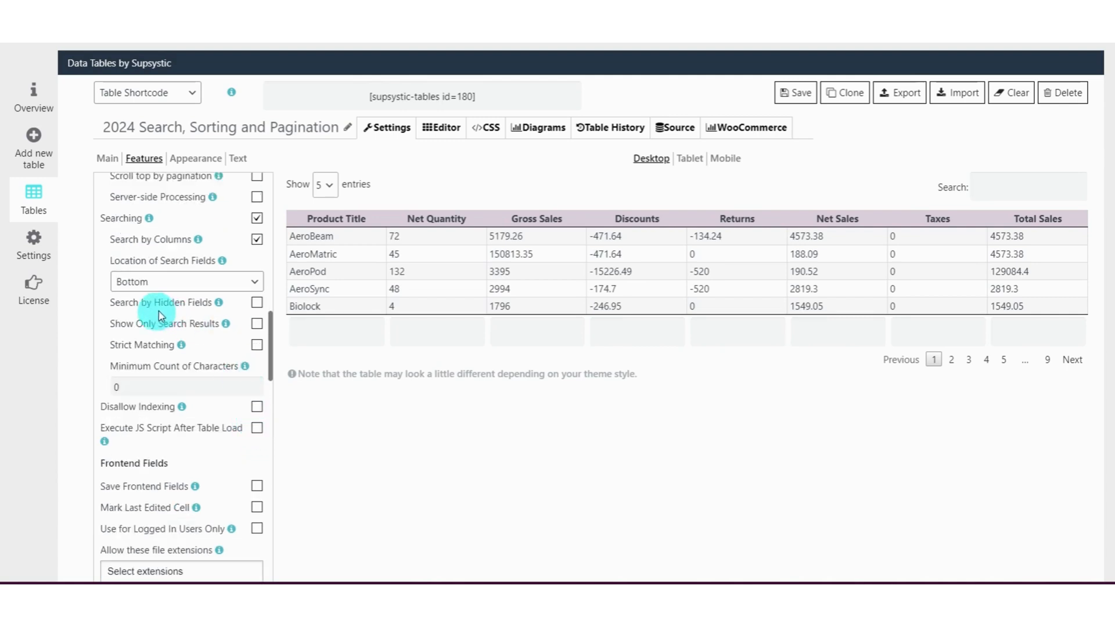
pyautogui.click(257, 303)
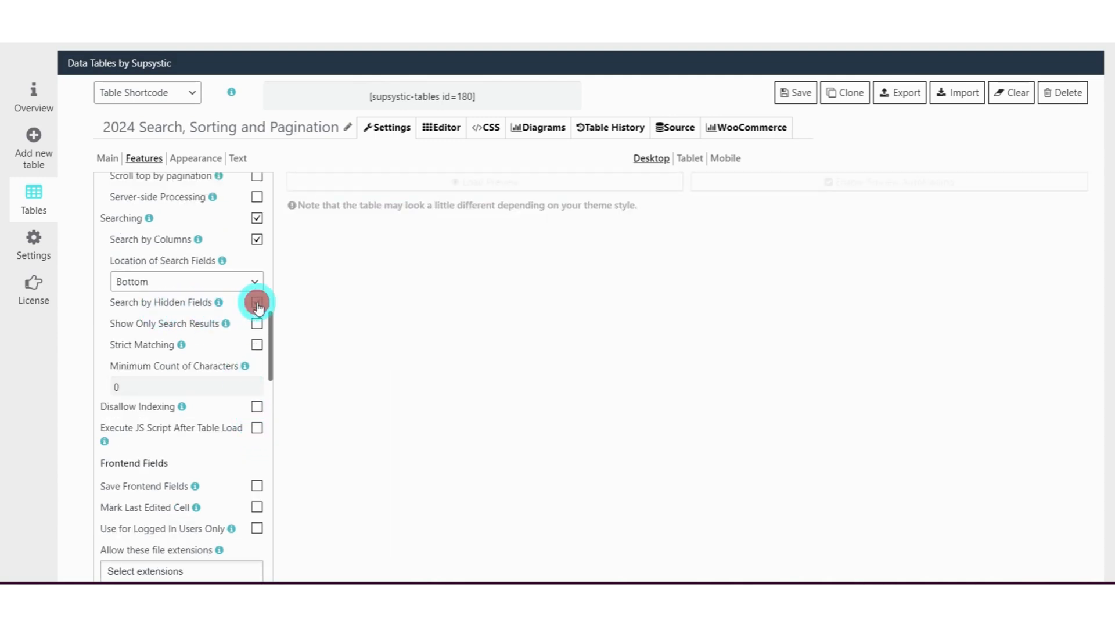
pyautogui.click(257, 324)
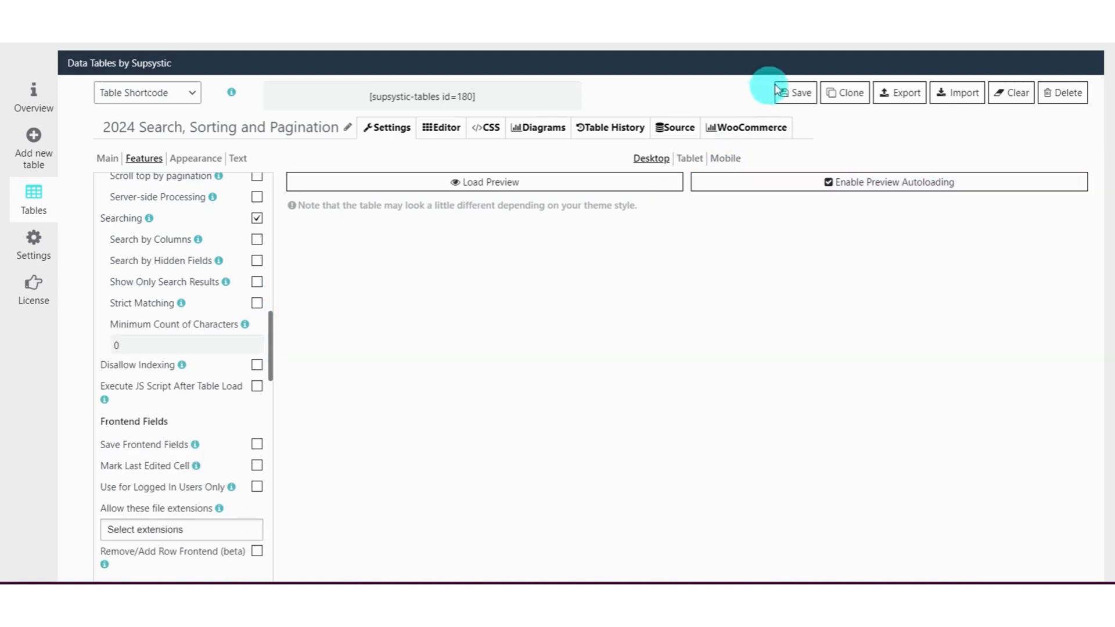
# Step: Save the table with only the basic Searching option enabled, leaving its sub-options off
pyautogui.click(794, 91)
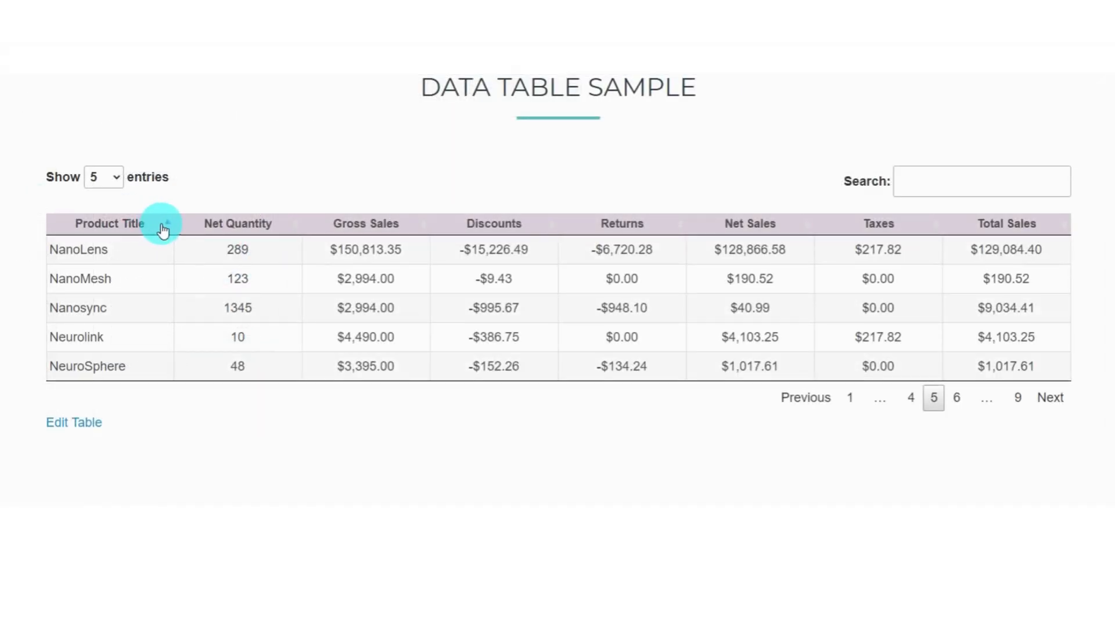
# Step: On the published Data Table Sample page, repeatedly reverse the Product Title sort order, view page 2, and finish in descending order
pyautogui.click(164, 226)
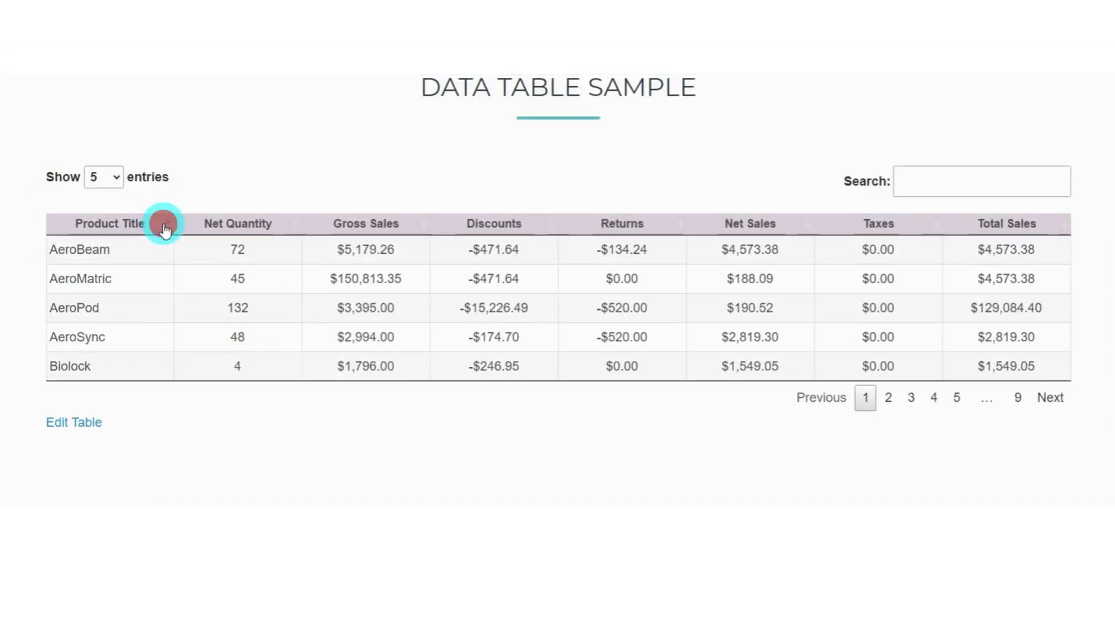
pyautogui.click(163, 227)
pyautogui.click(163, 227)
pyautogui.click(163, 226)
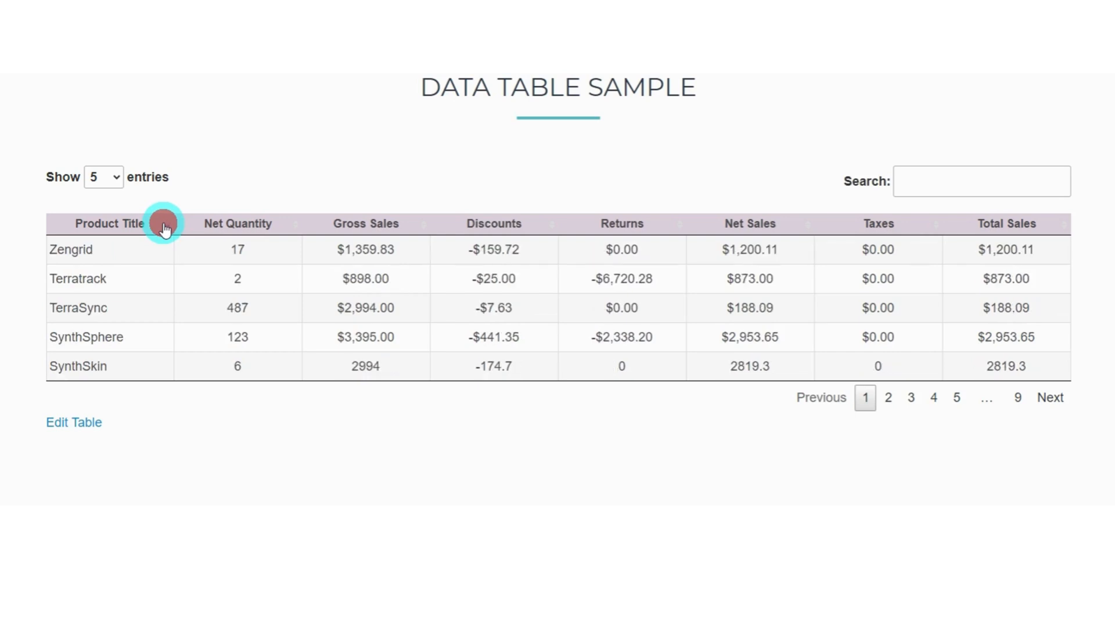
pyautogui.click(163, 226)
pyautogui.click(163, 227)
pyautogui.click(889, 398)
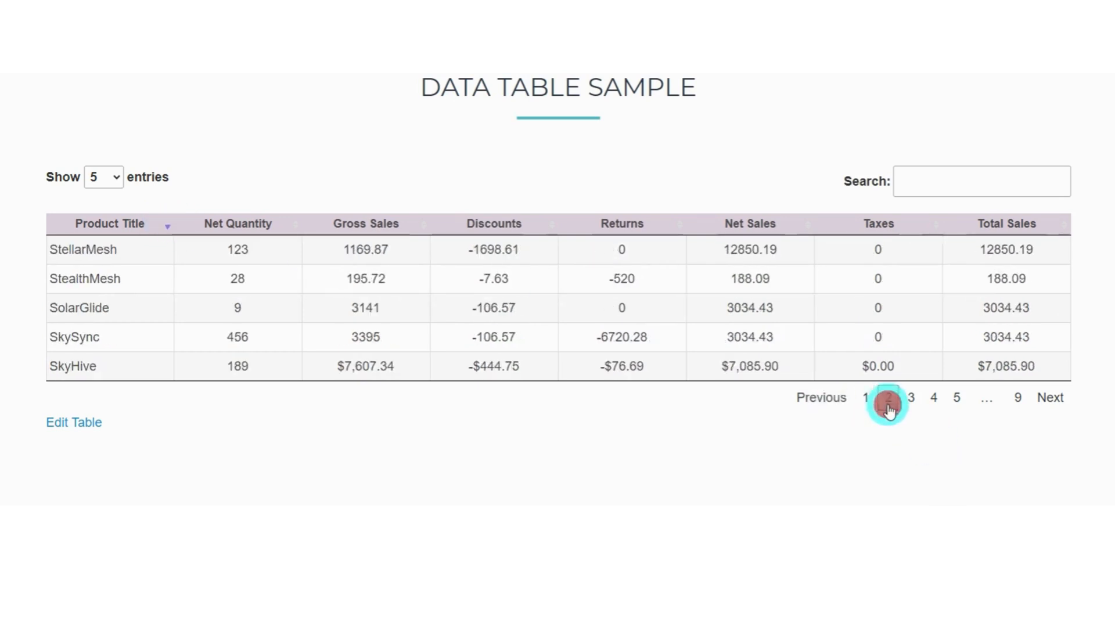
pyautogui.click(168, 228)
pyautogui.click(167, 227)
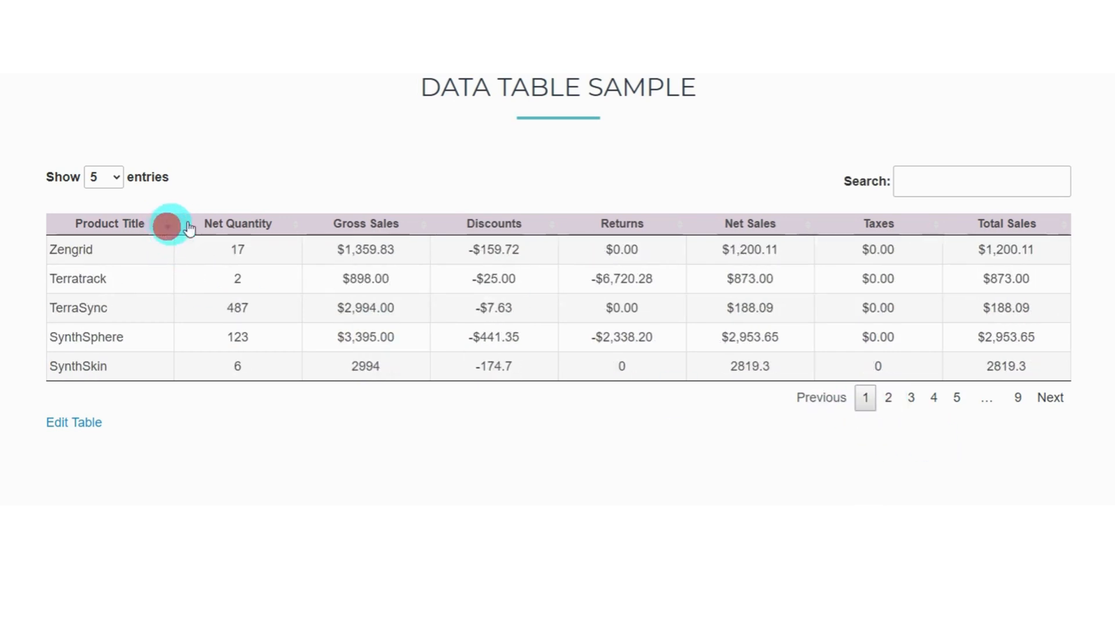
# Step: Test the published table's search field with the terms track and sync
pyautogui.click(968, 177)
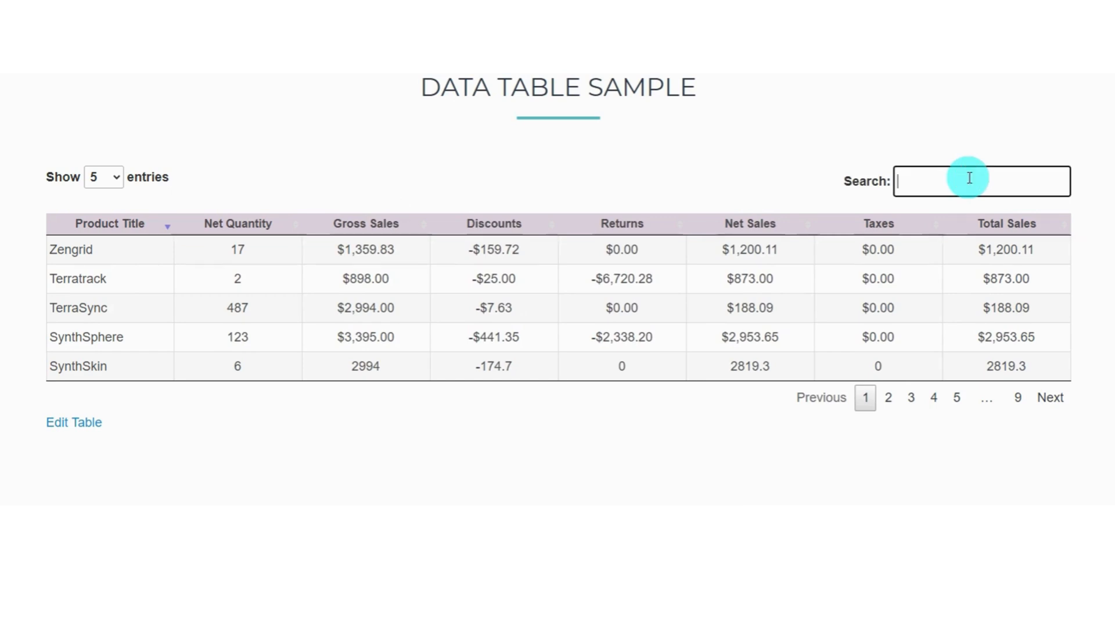
pyautogui.write('trackk')
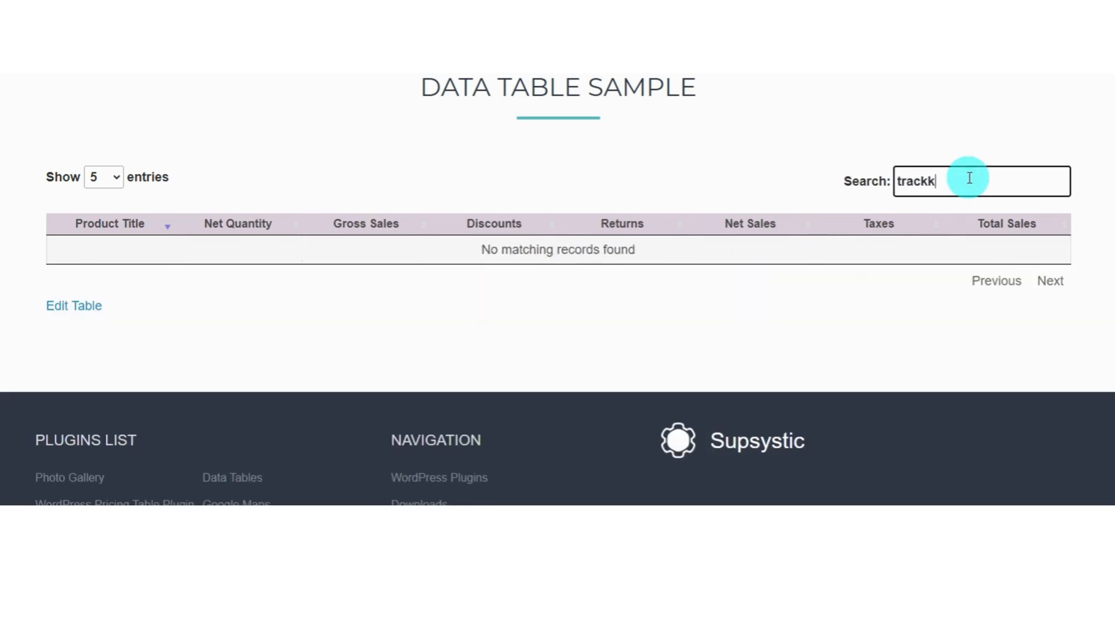
pyautogui.press('BackSpace')
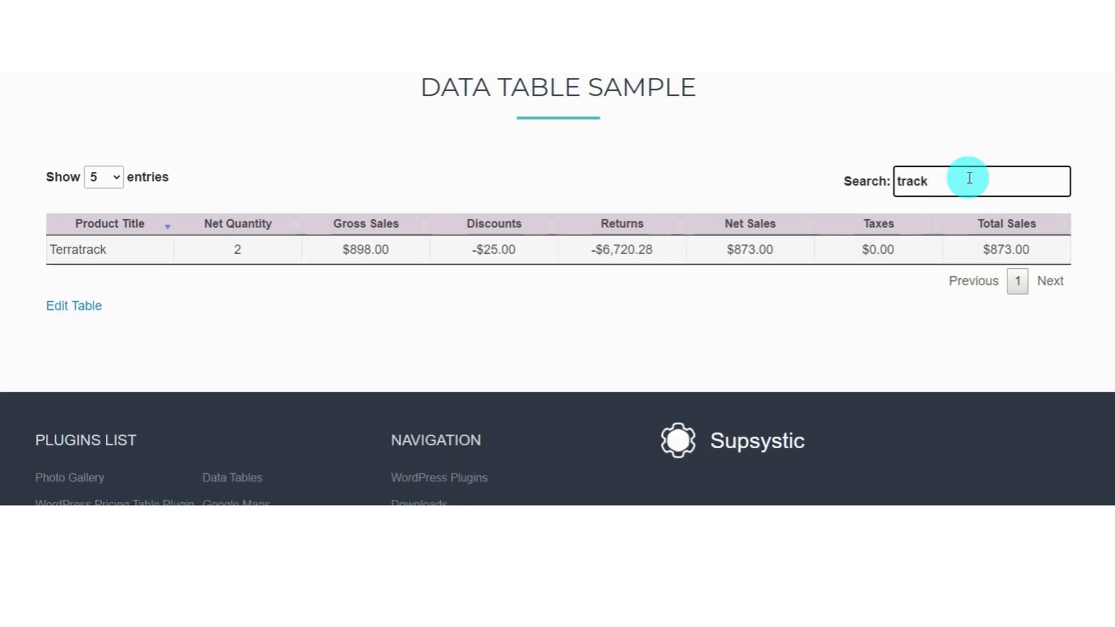
pyautogui.press('BackSpace')
pyautogui.press('BackSpace')
pyautogui.press('BackSpace')
pyautogui.press('BackSpace')
pyautogui.press('BackSpace')
pyautogui.write('sync')
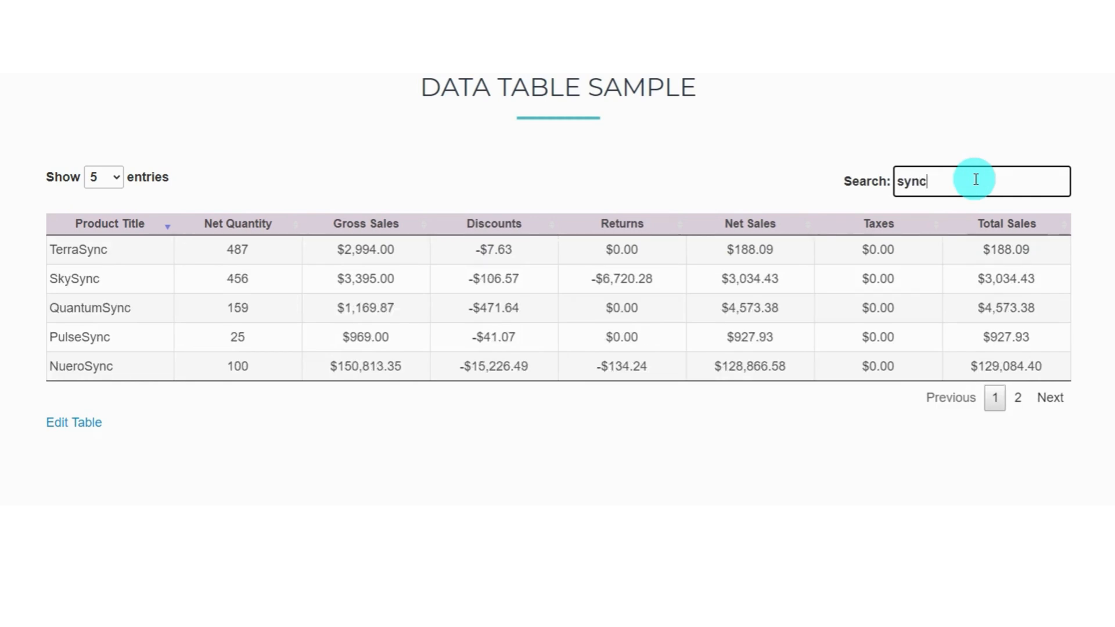